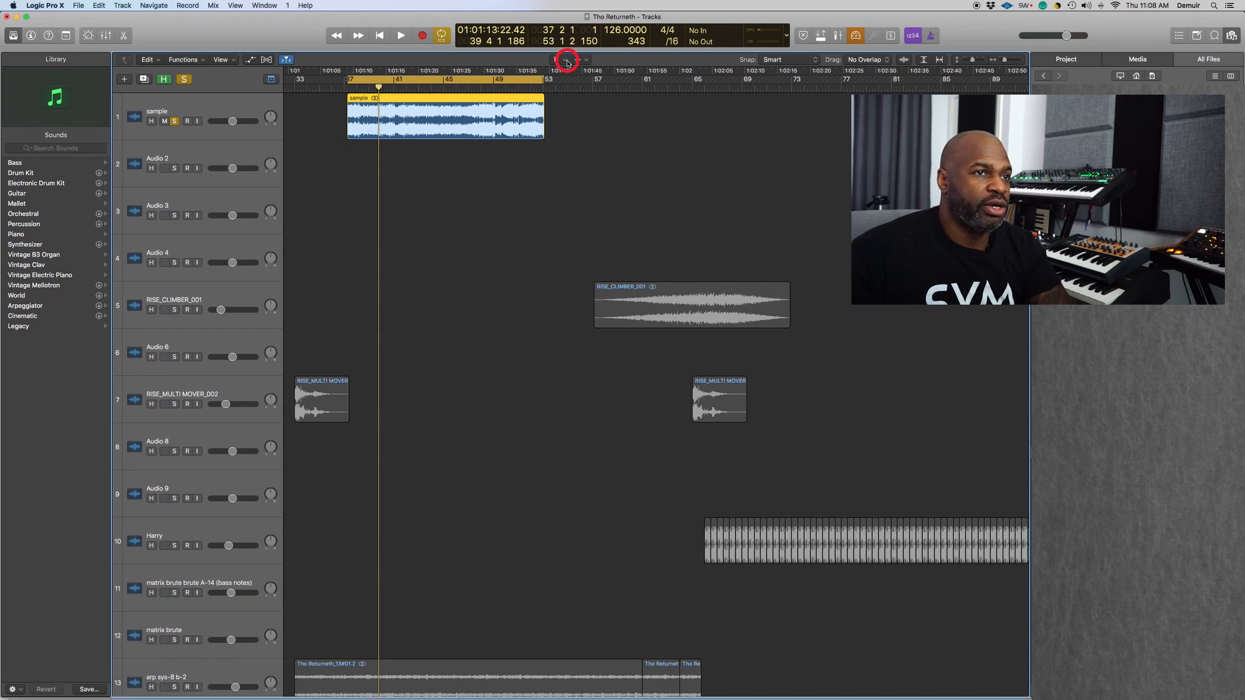
Slice the sample region on track 1 into equal three-beat pieces with the Scissors tool, starting from a cut at bar 38
click(565, 60)
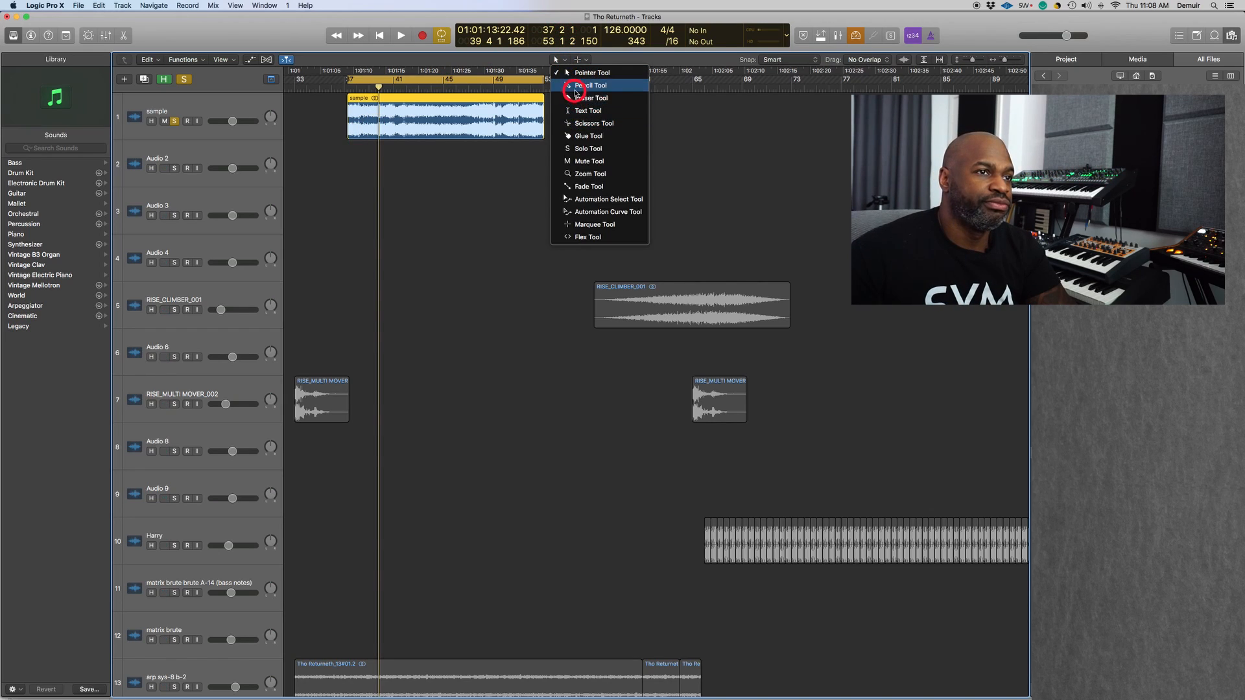
click(575, 125)
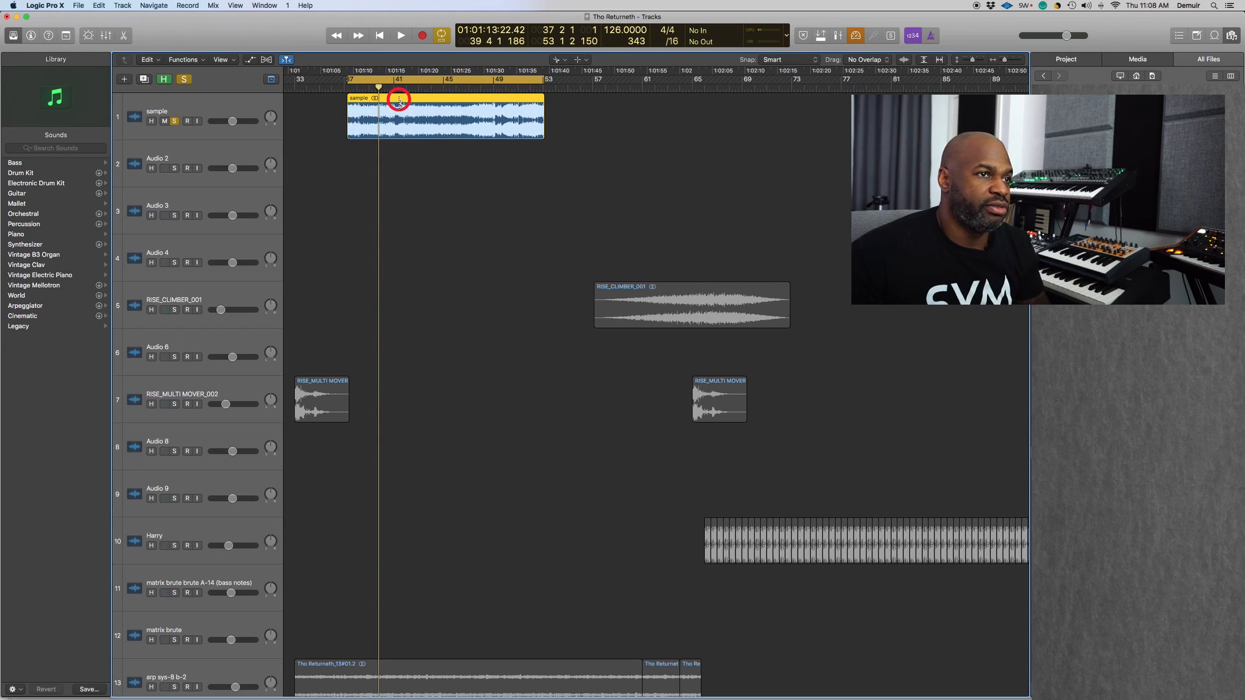
key(z)
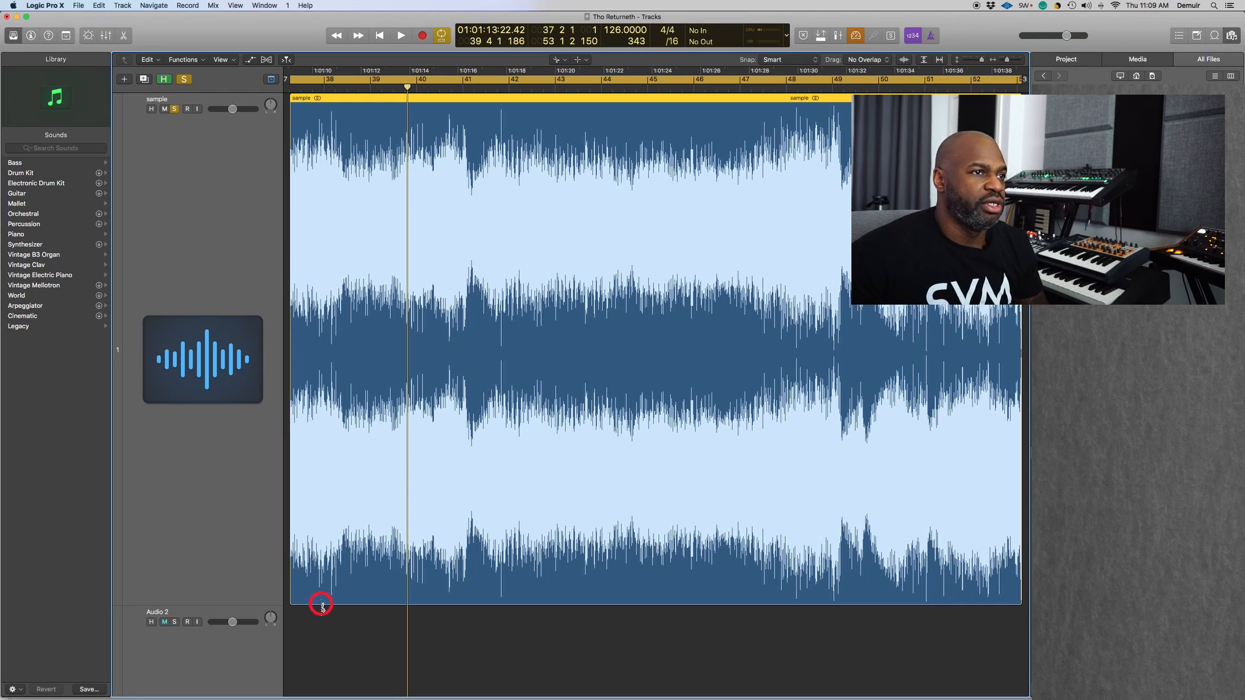
alt+click(326, 104)
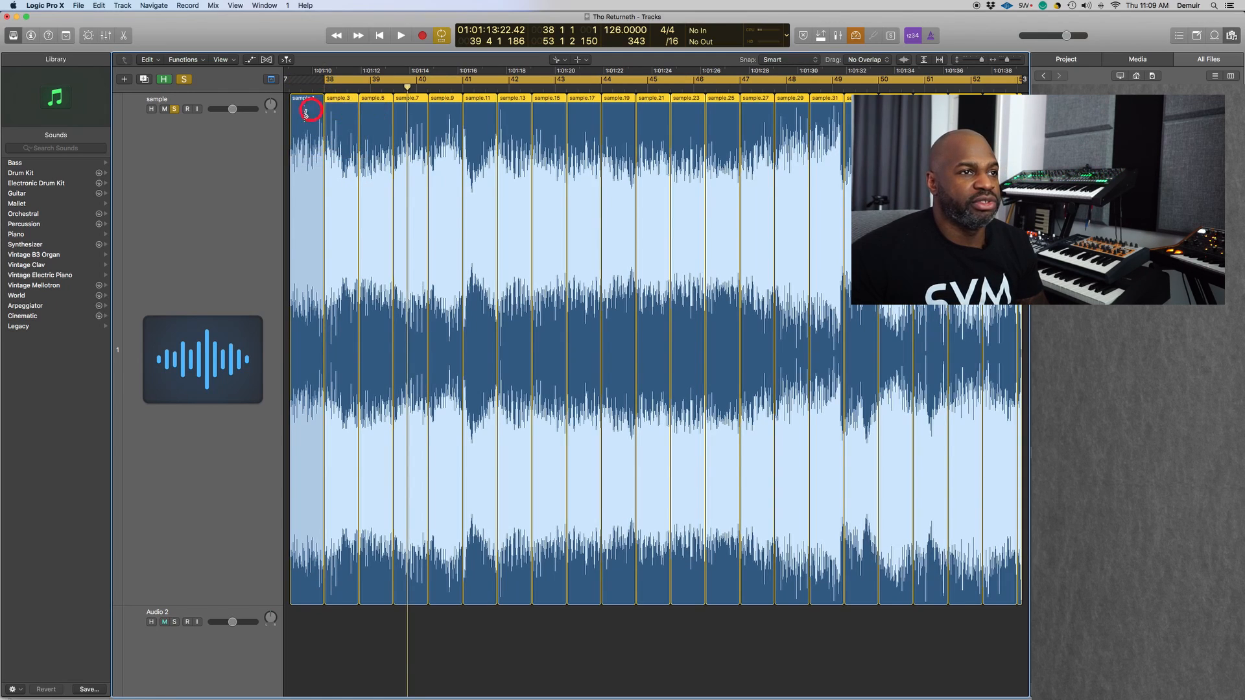
scroll(525, 157, down, 8)
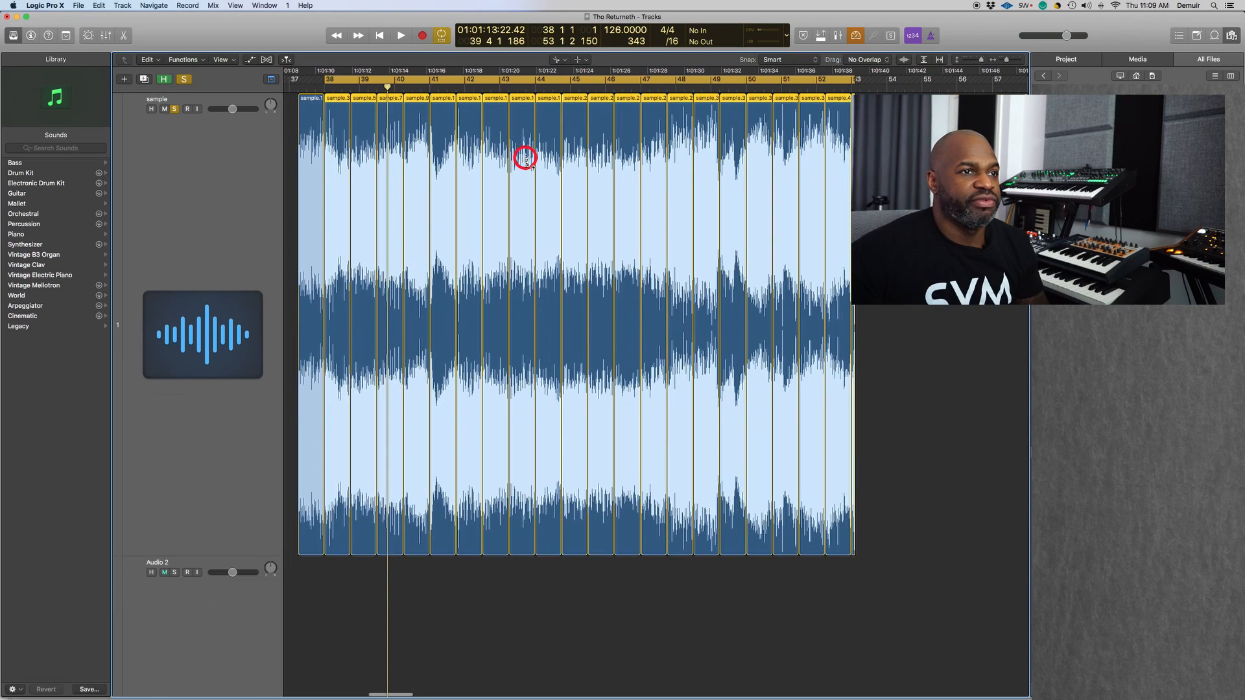
scroll(525, 158, down, 6)
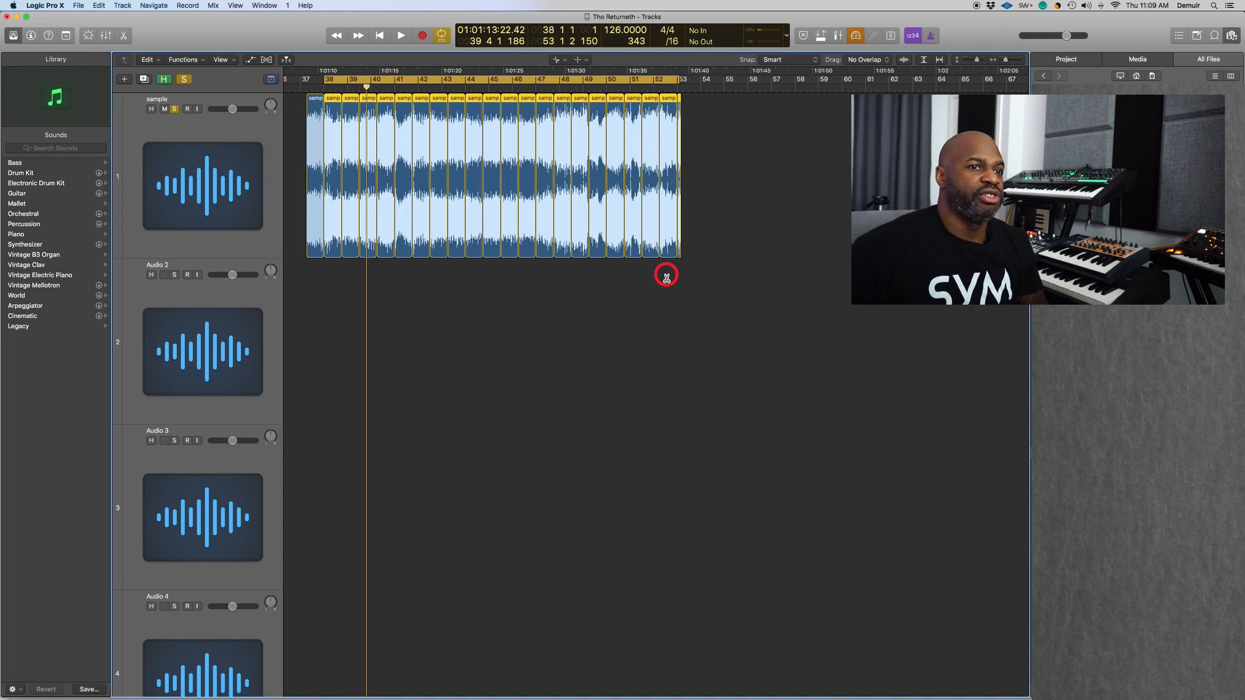
Select all the slices and convert them to a new sampler track named sample, with zones from regions and trigger notes C-1 to G8
click(560, 59)
click(573, 74)
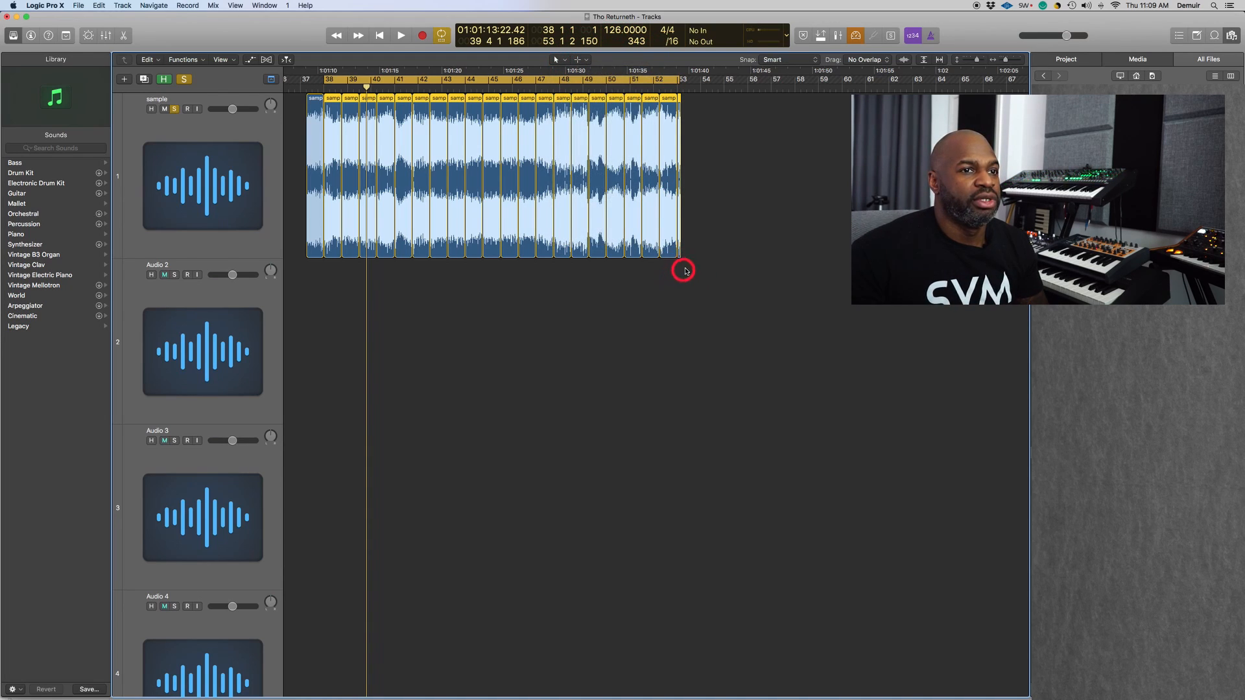
drag(724, 185, 320, 199)
click(416, 98)
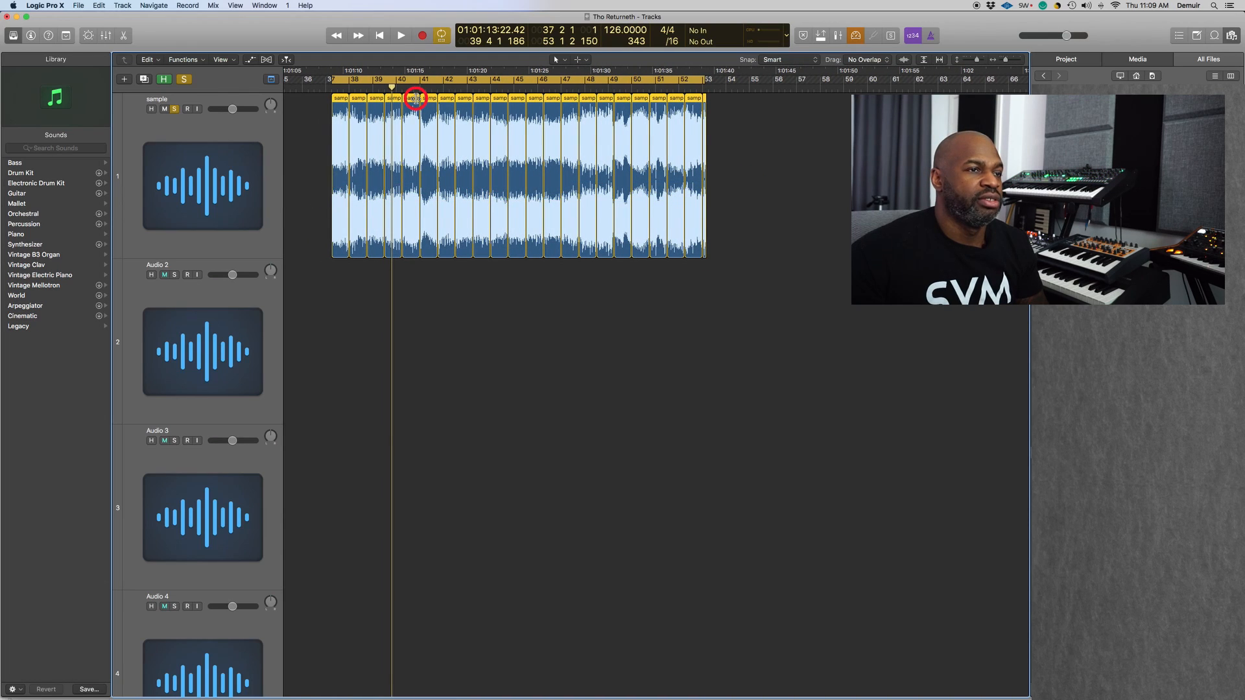
right_click(416, 98)
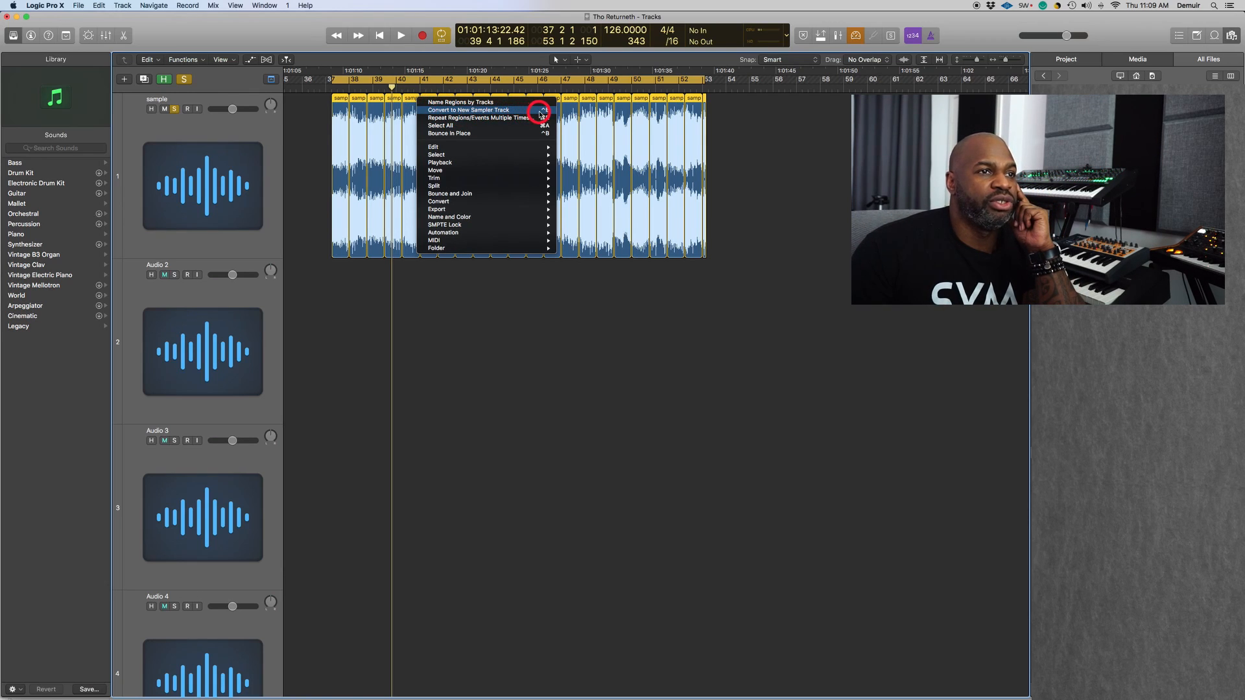
click(517, 111)
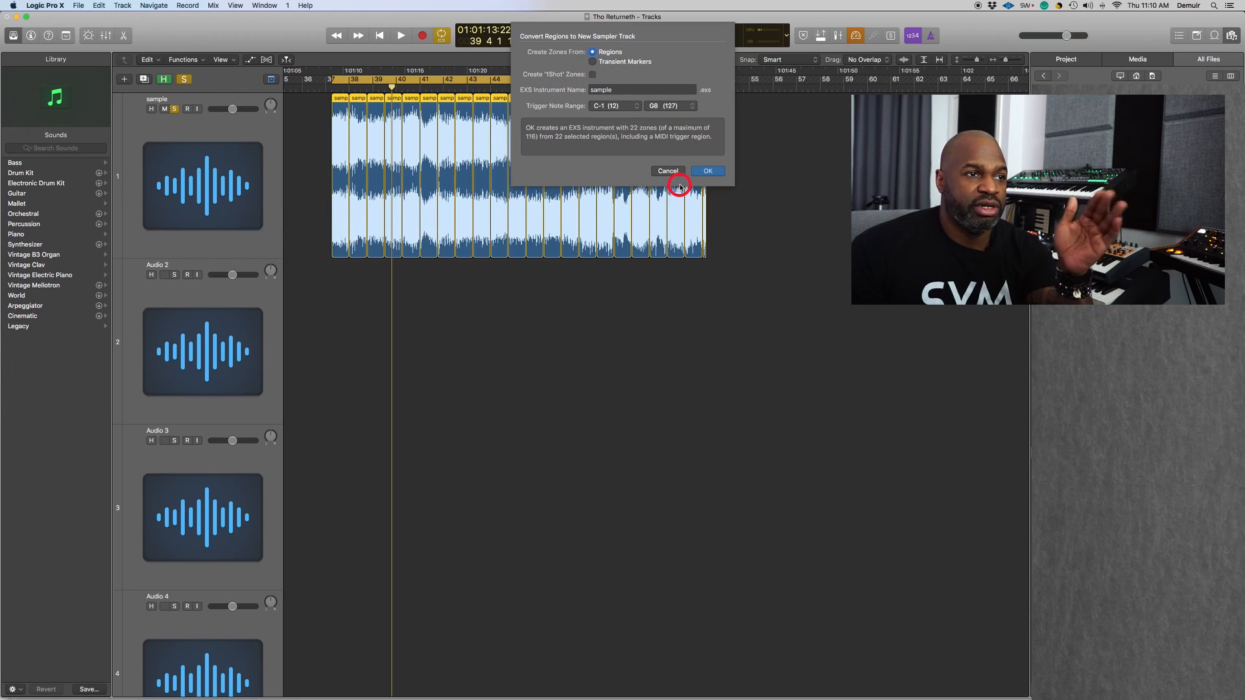
click(708, 172)
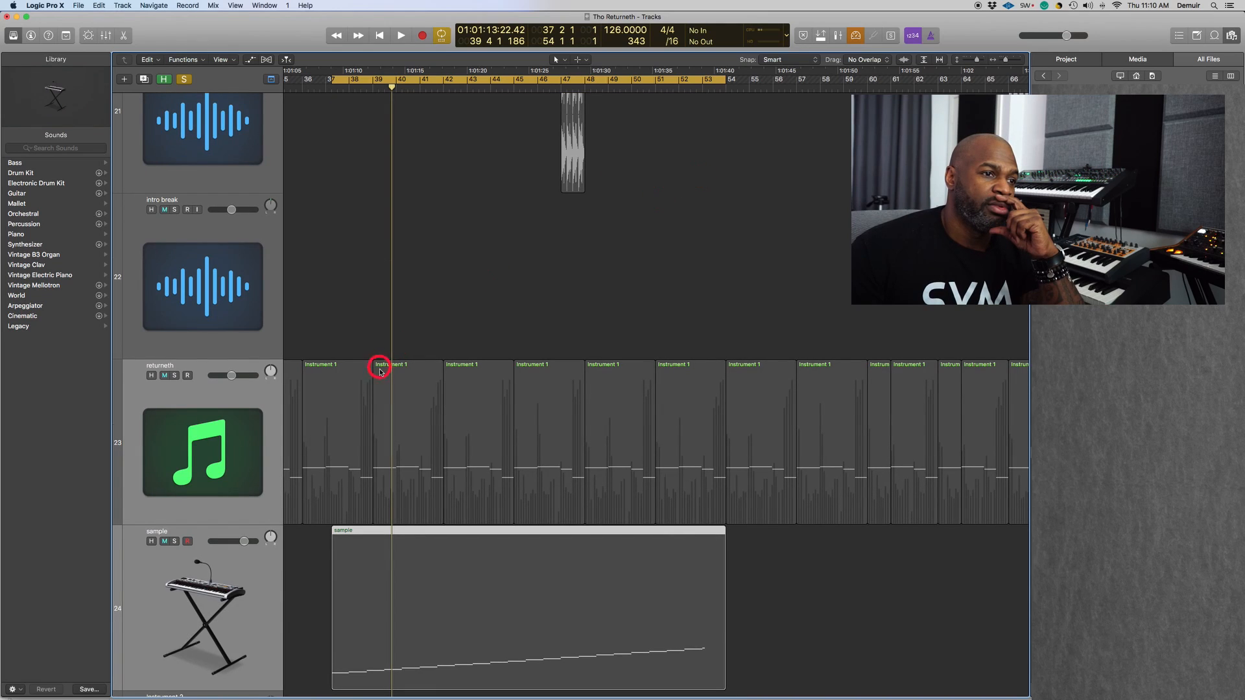
Solo the new sampler track and delete its MIDI trigger region
scroll(262, 563, down, 5)
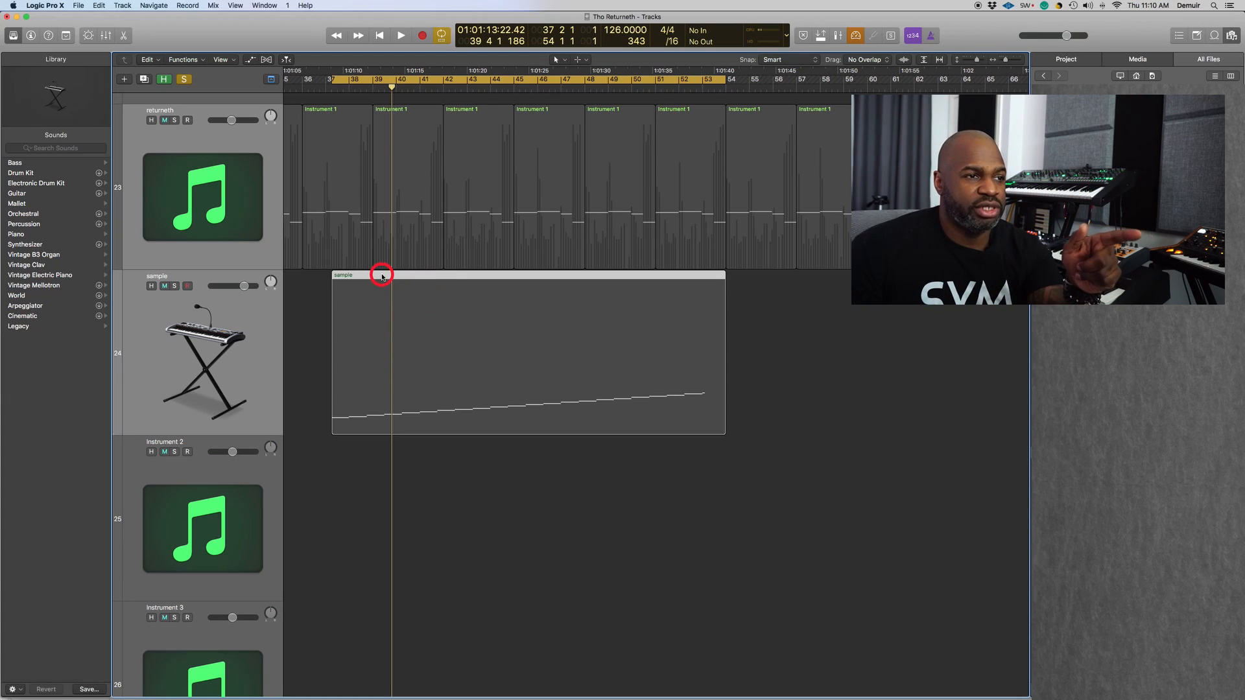
click(175, 286)
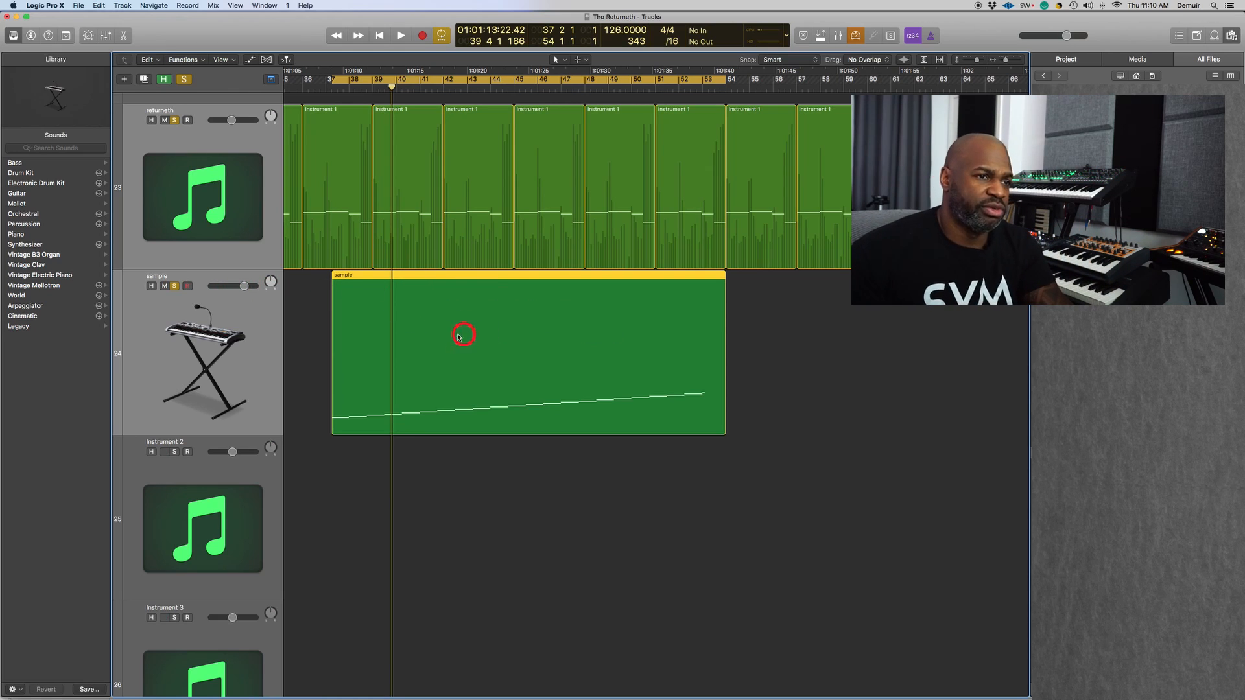
click(779, 337)
click(645, 319)
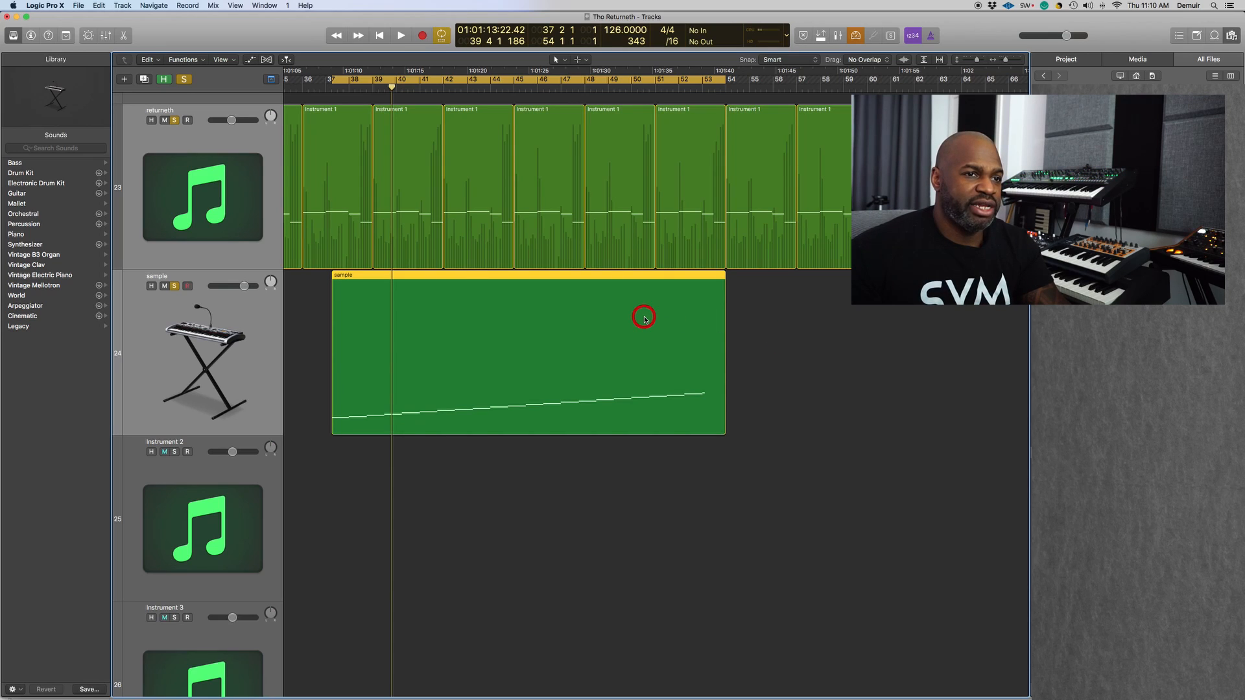
key(Delete)
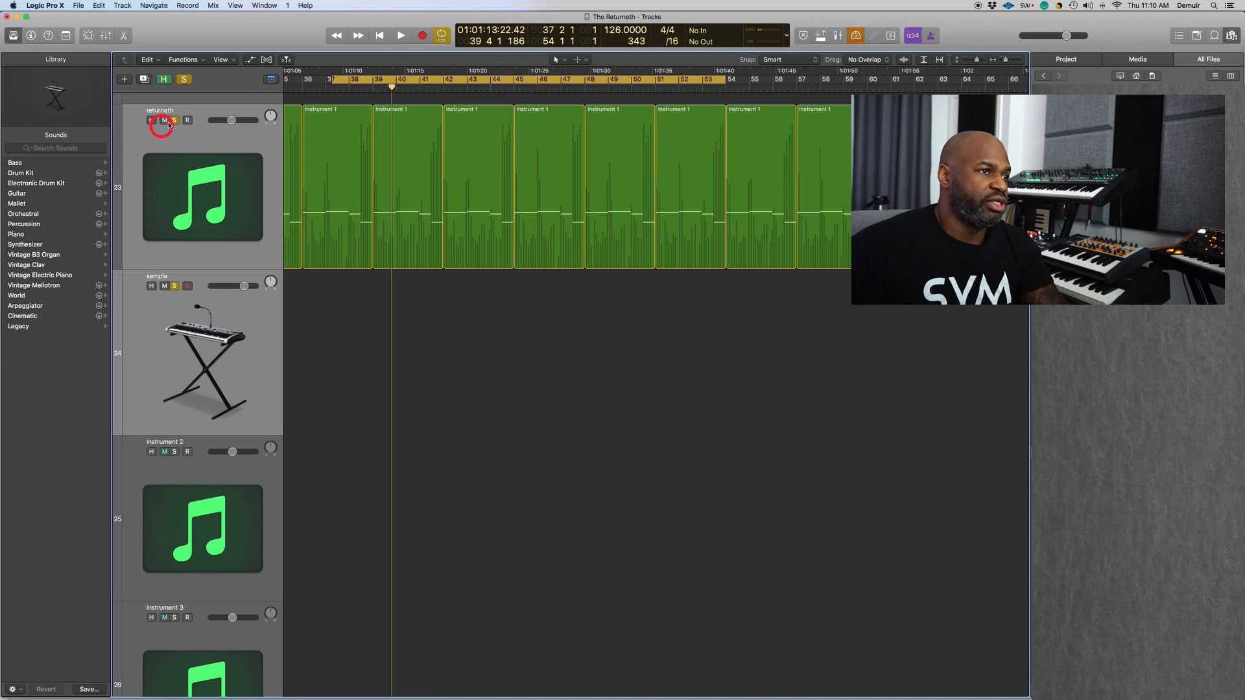
Release the solo on the returneth track and solo only the new sample instrument track
click(174, 120)
scroll(195, 177, up, 20)
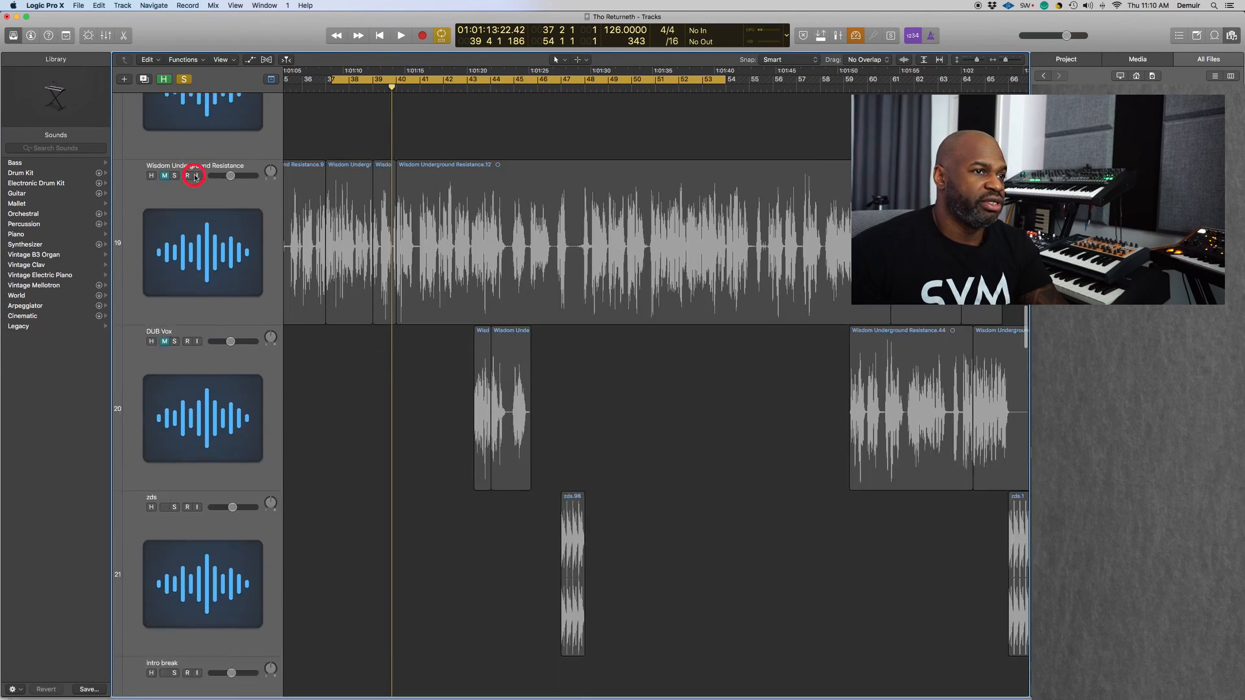
scroll(195, 178, down, 20)
scroll(195, 177, up, 6)
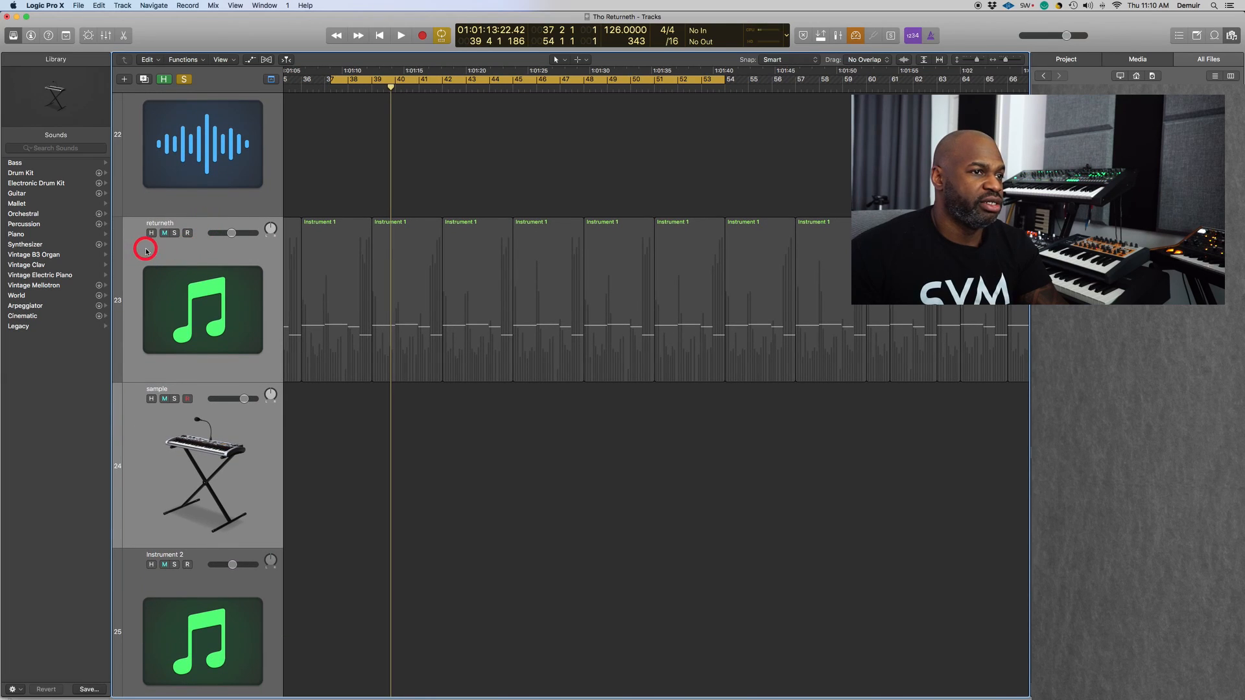
click(166, 398)
click(176, 399)
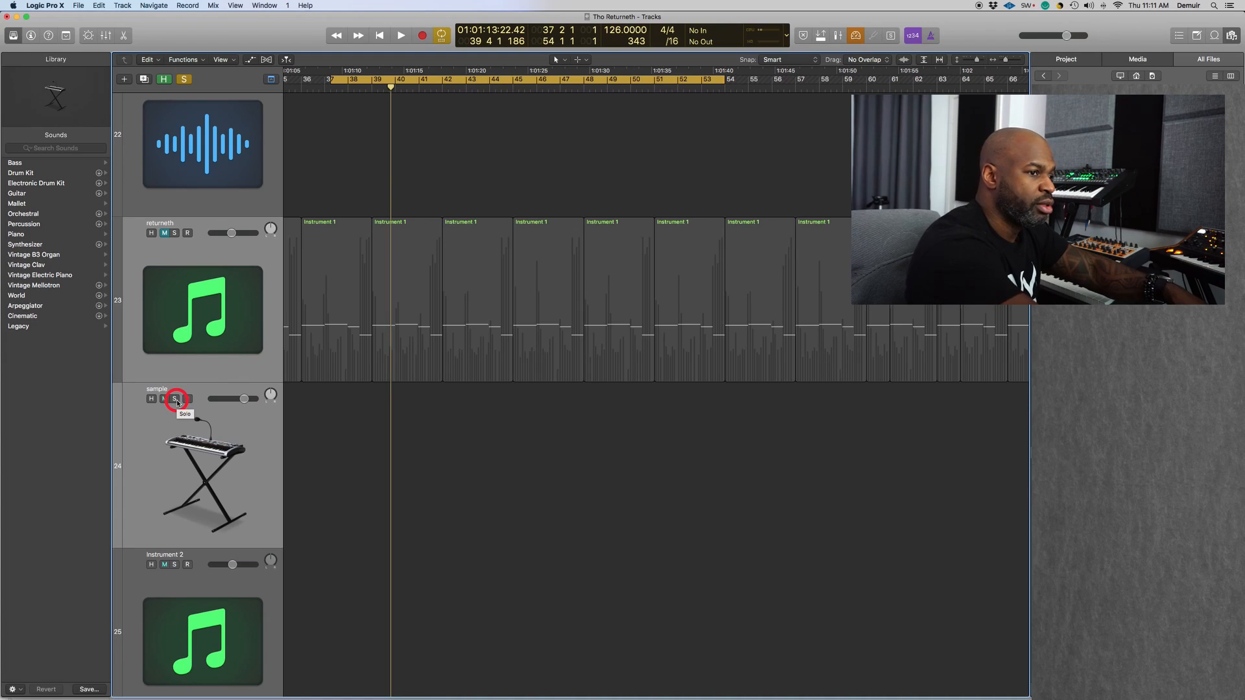
click(175, 398)
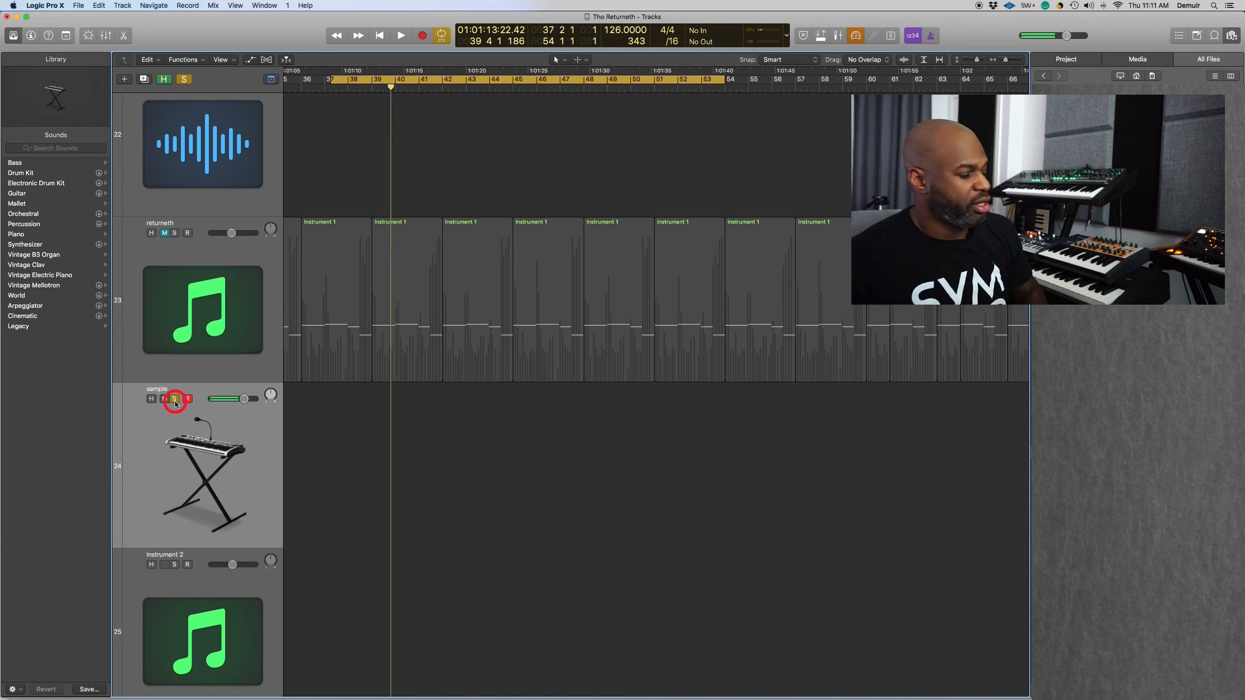
Play the arrangement with all solos cleared and the returneth track muted, and stop playback
scroll(334, 376, up, 10)
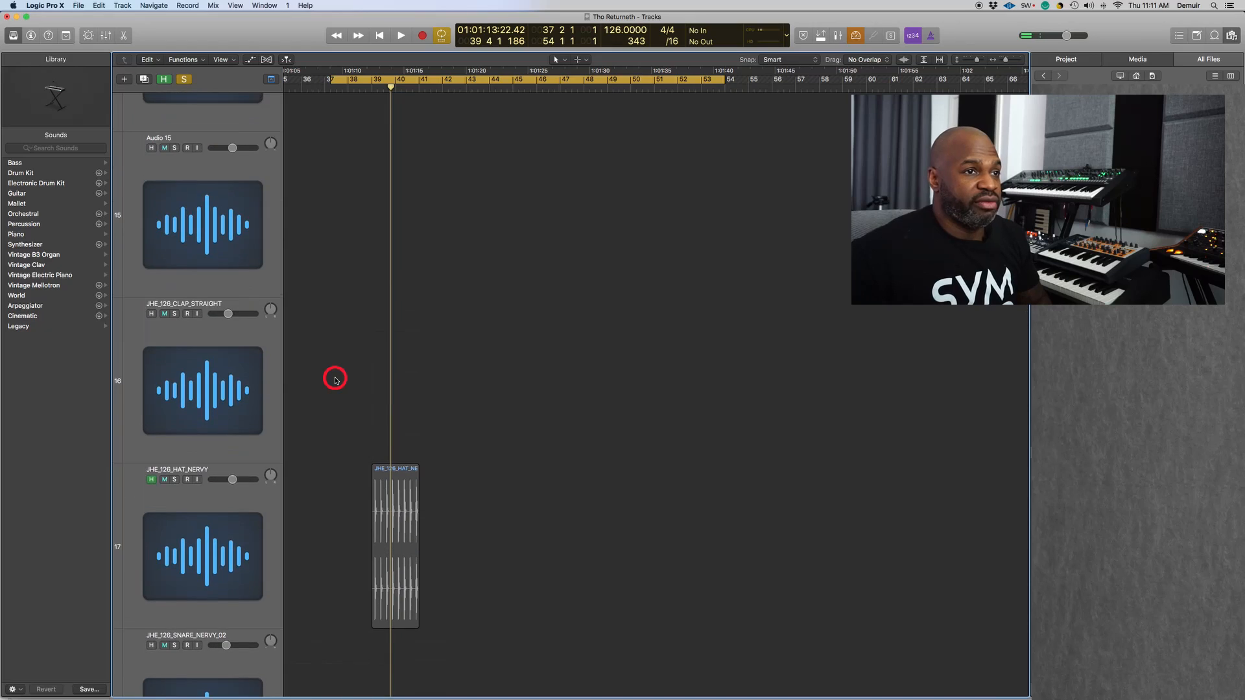
scroll(336, 380, up, 15)
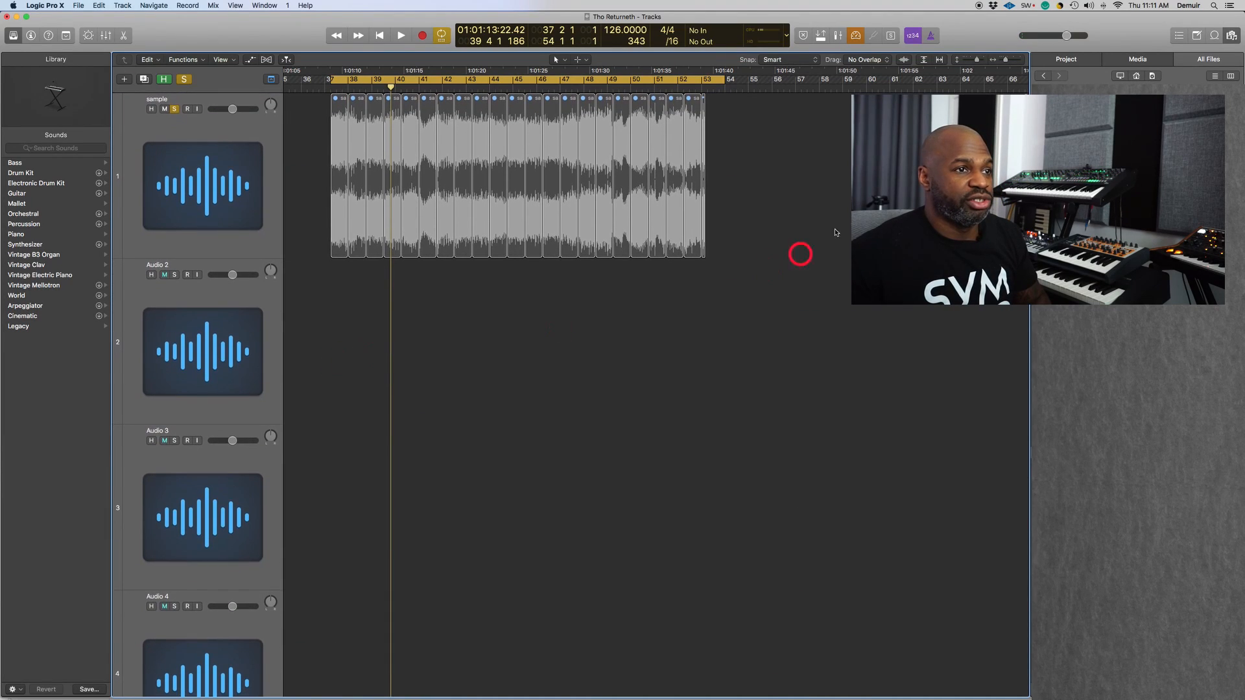
ctrl+alt+click(703, 327)
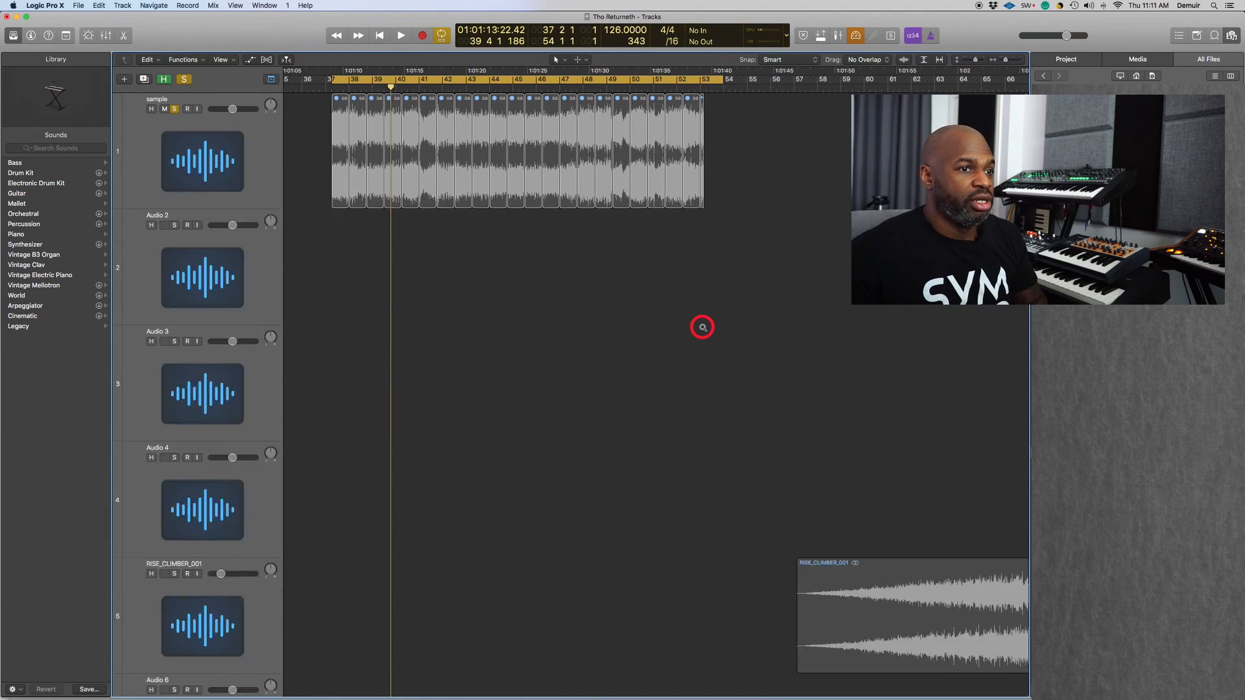
ctrl+alt+click(703, 326)
ctrl+alt+click(702, 327)
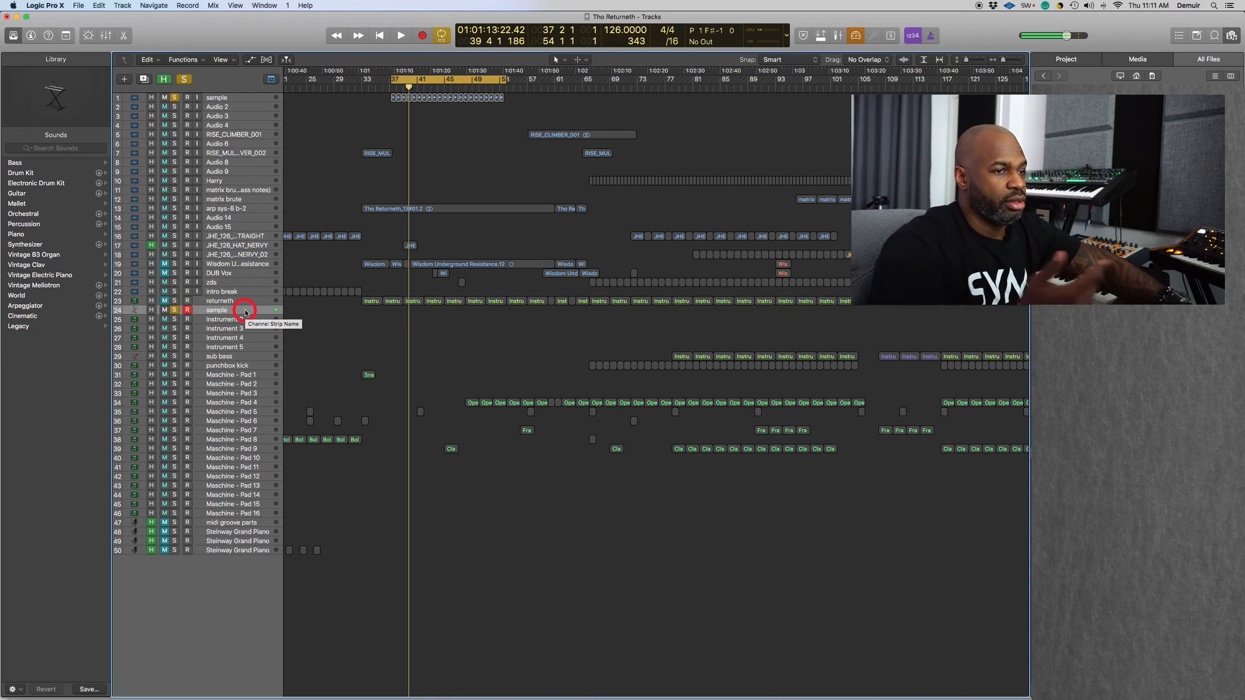
key(space)
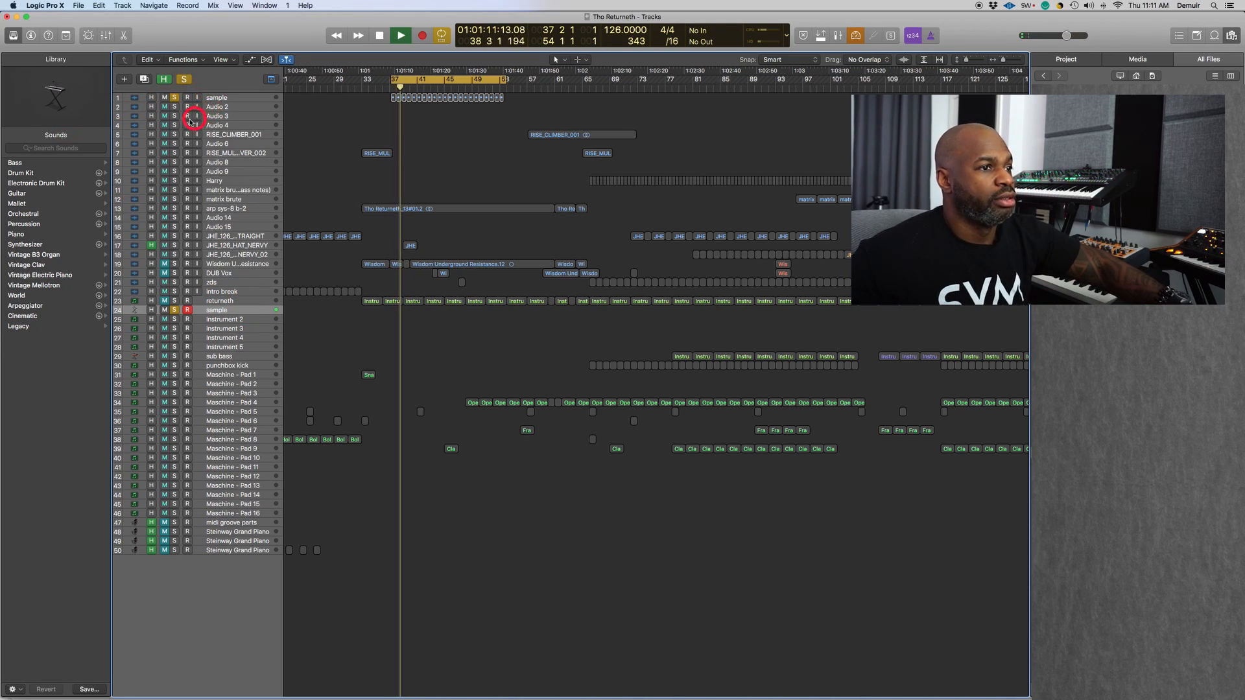
click(184, 78)
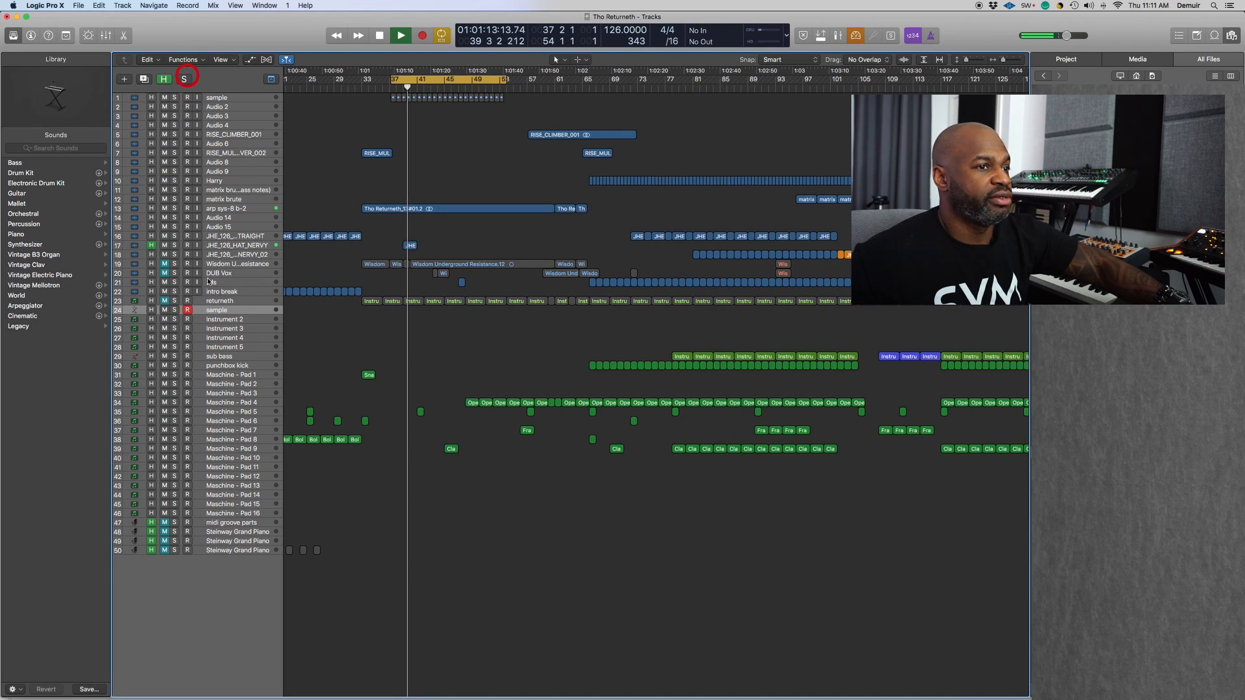
click(166, 301)
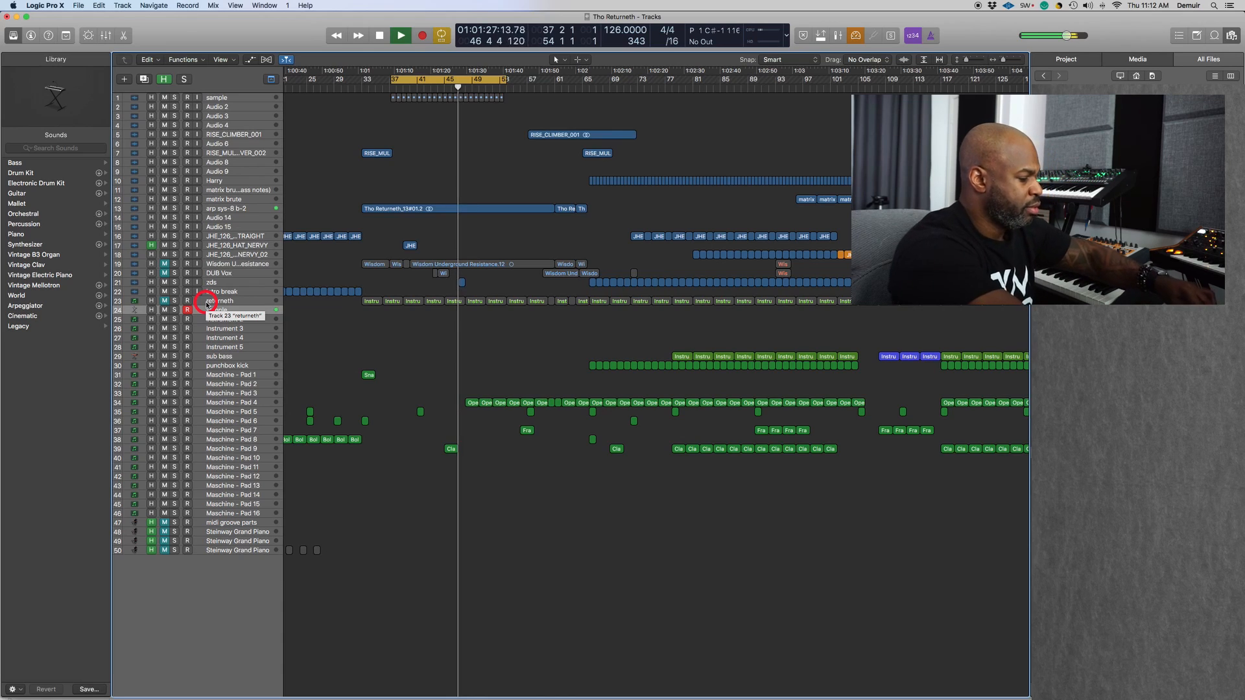
key(space)
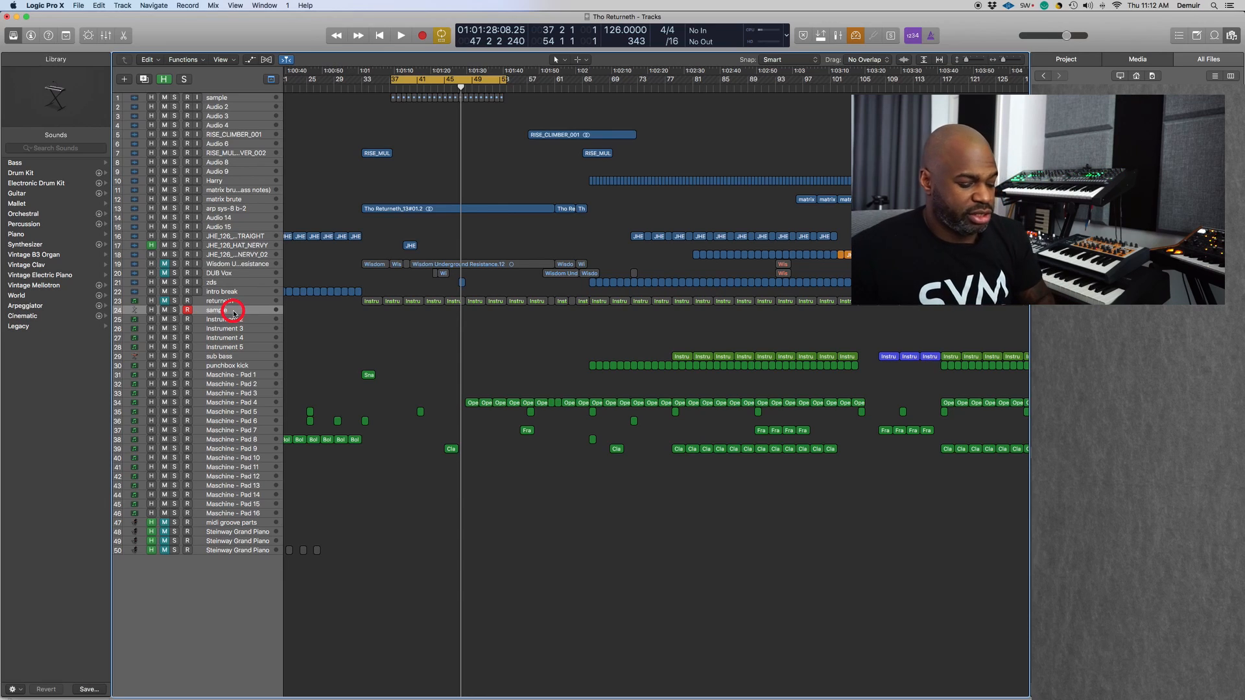
Show the mixer and examine the EXS24 sampler and the available instrument plug-ins on the sample channel
key(x)
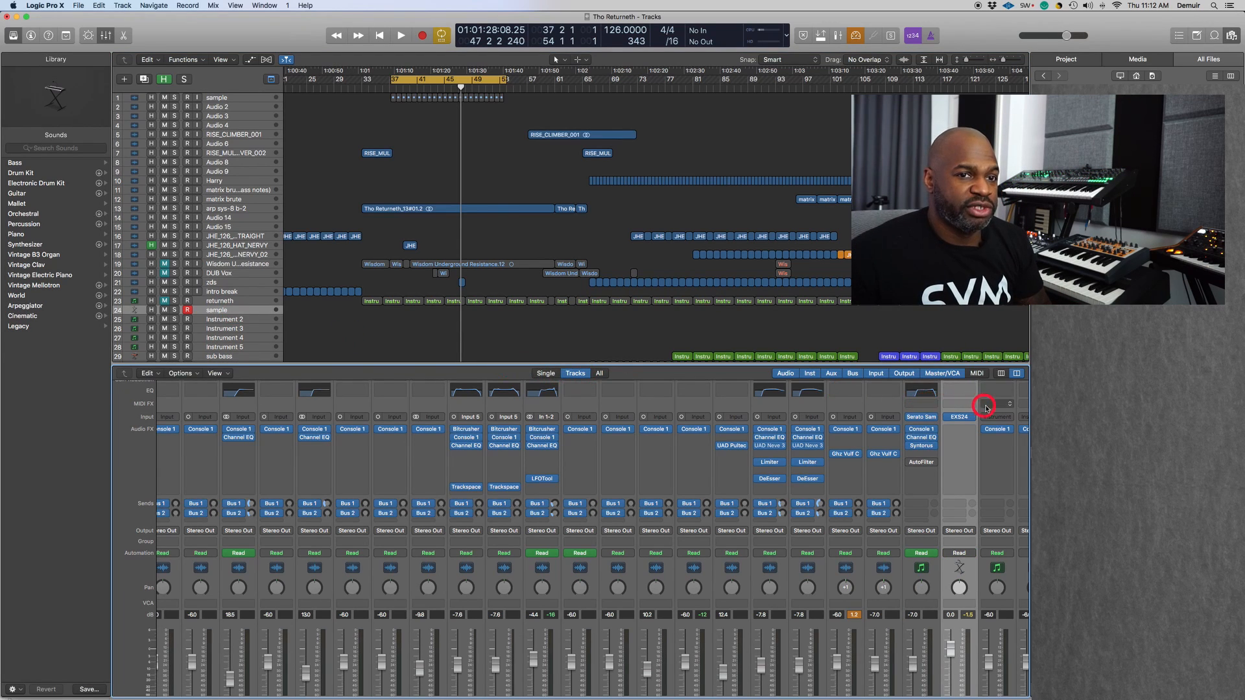
click(960, 417)
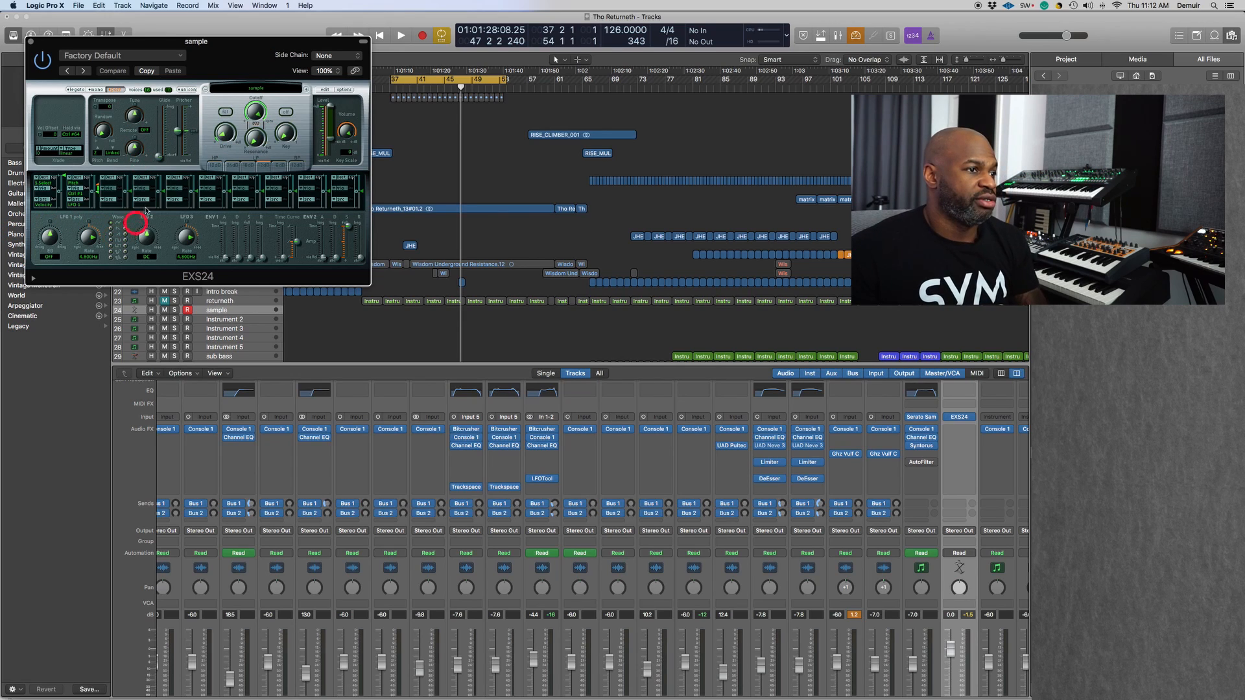
click(31, 43)
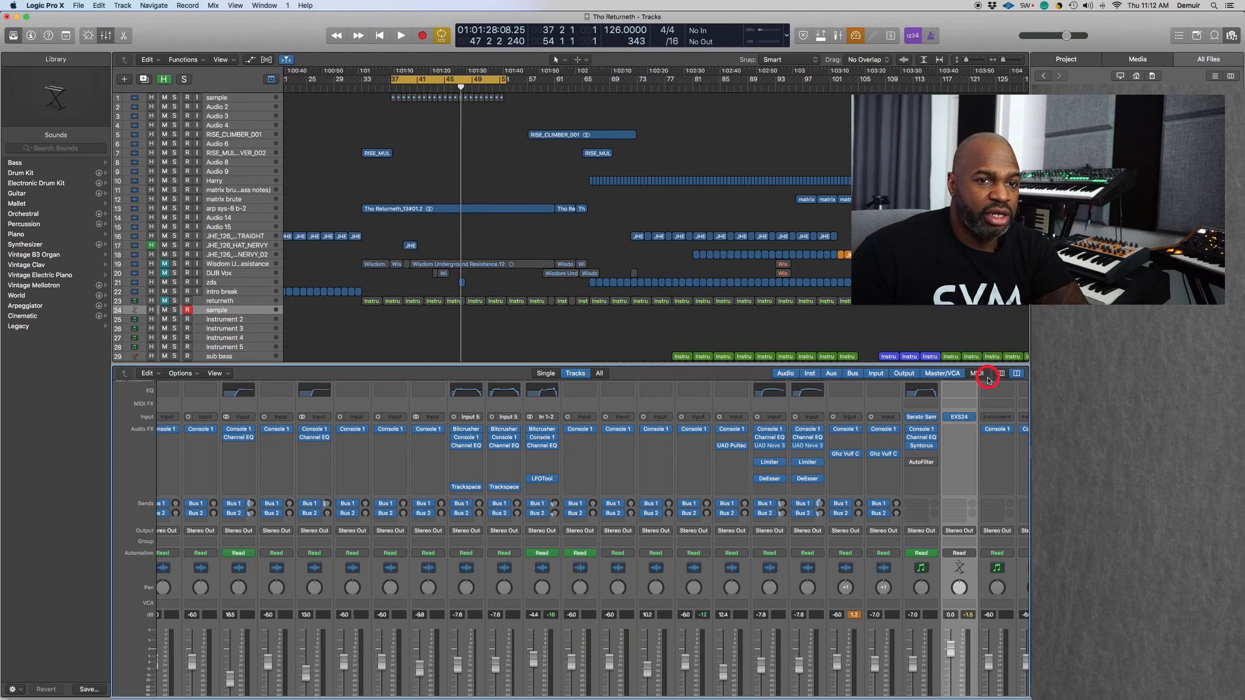
click(970, 420)
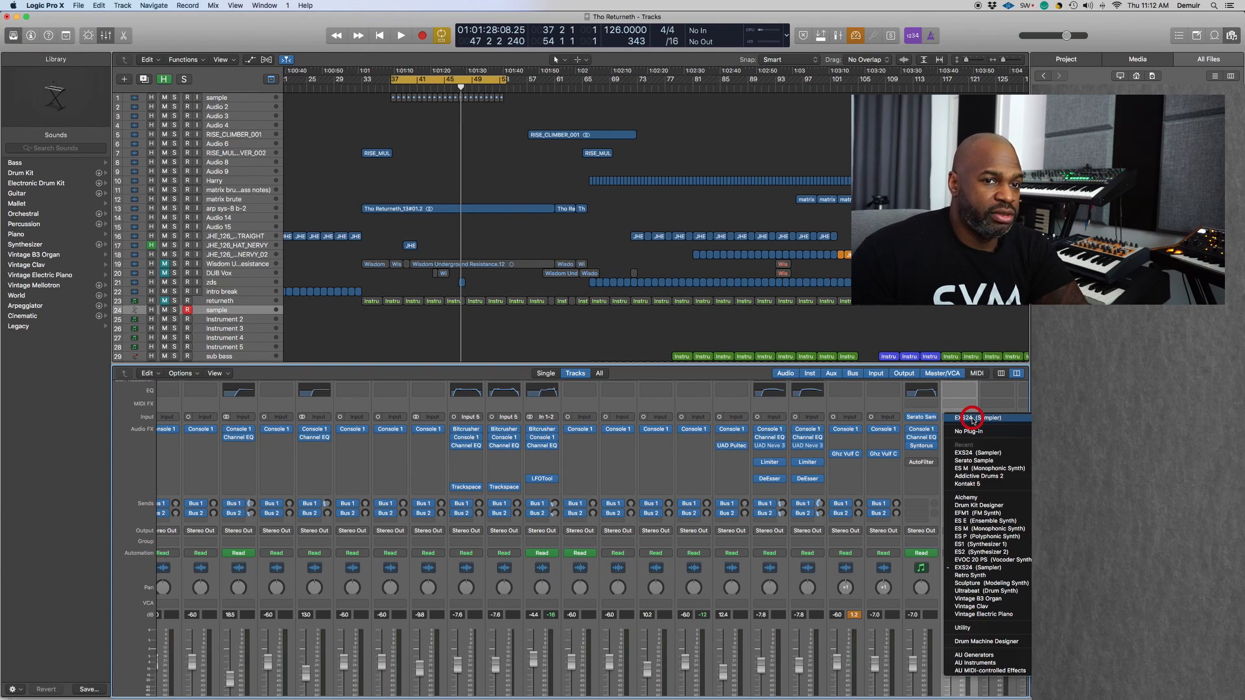
click(973, 433)
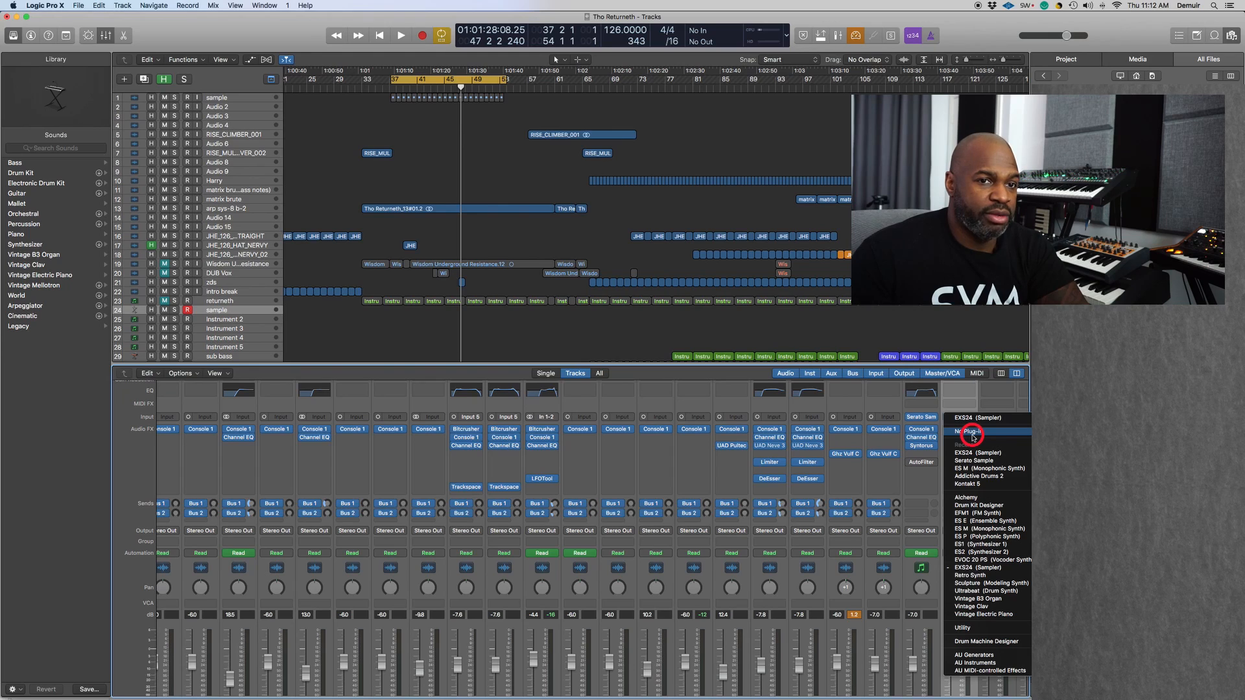
click(901, 405)
Open the Serato Sample plug-in on the returneth channel and dismiss the subscriber notification
click(924, 418)
click(923, 419)
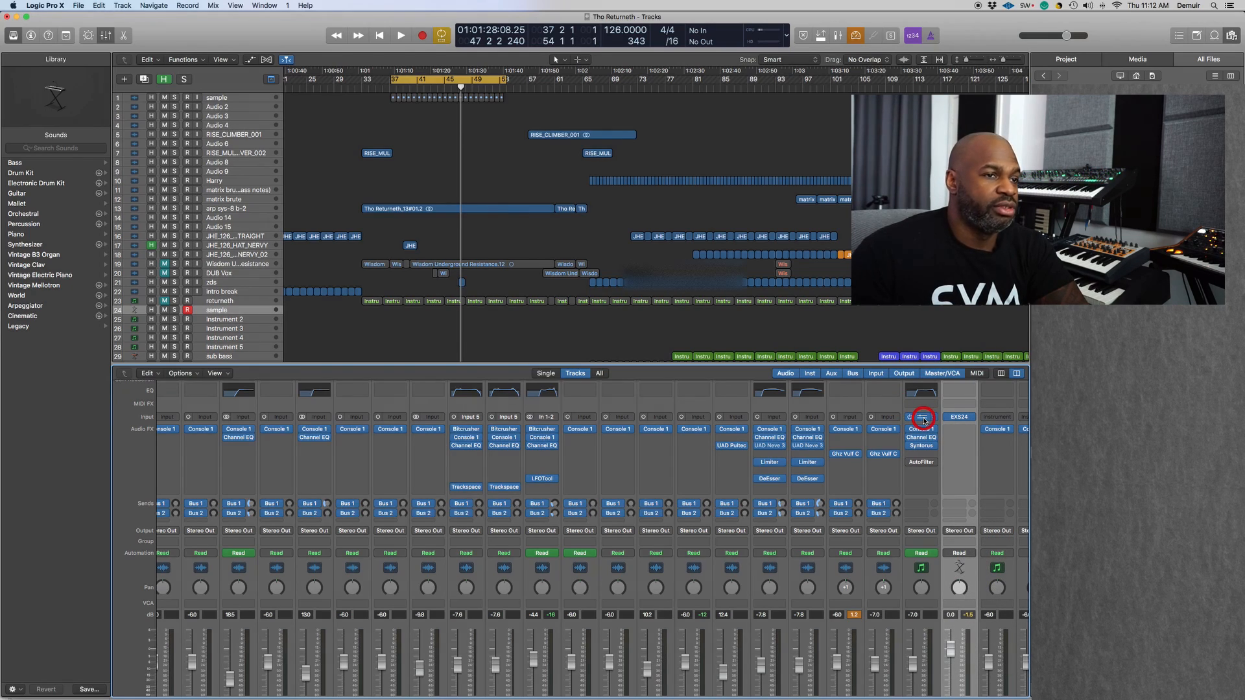
drag(713, 216, 308, 158)
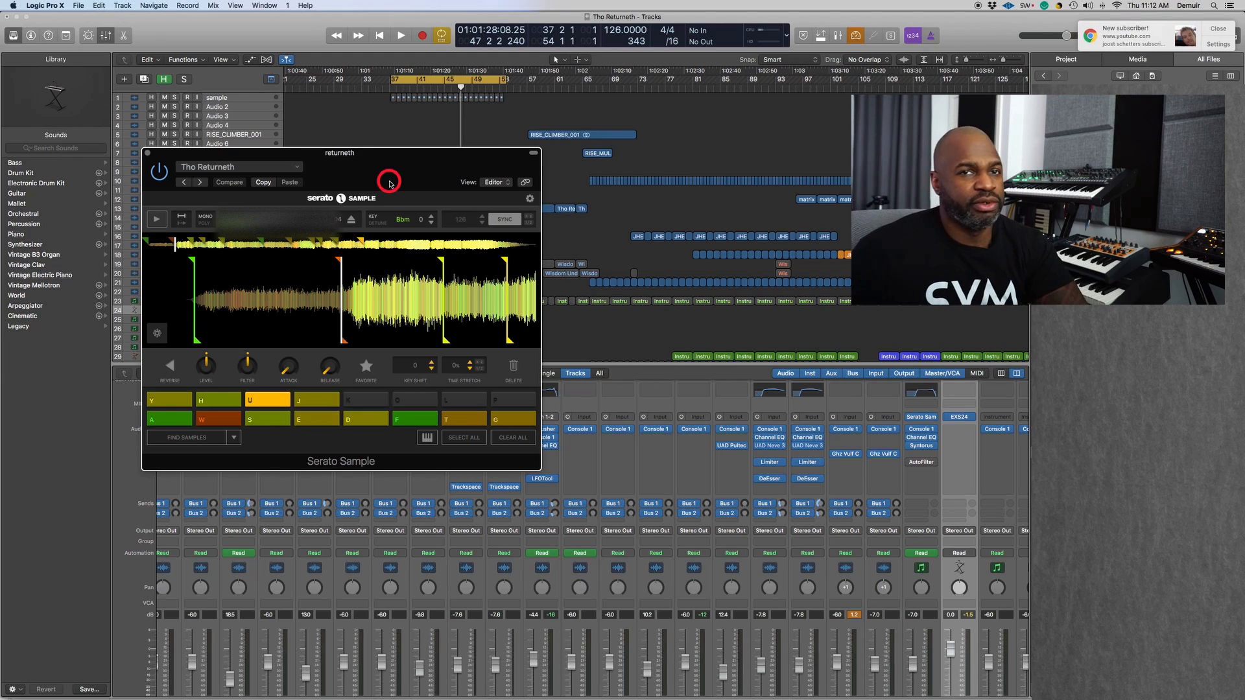
click(1213, 28)
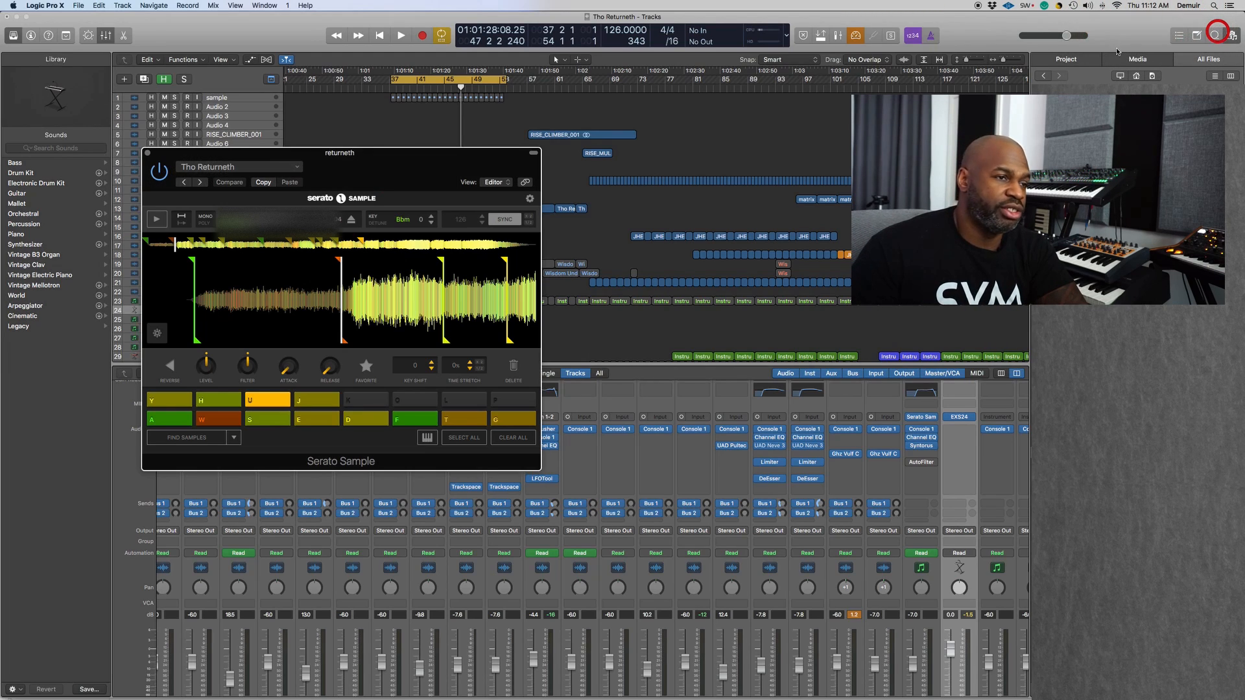
Examine the slicing options offered by Serato Sample's Find Samples list, leaving the current setting in place
click(475, 395)
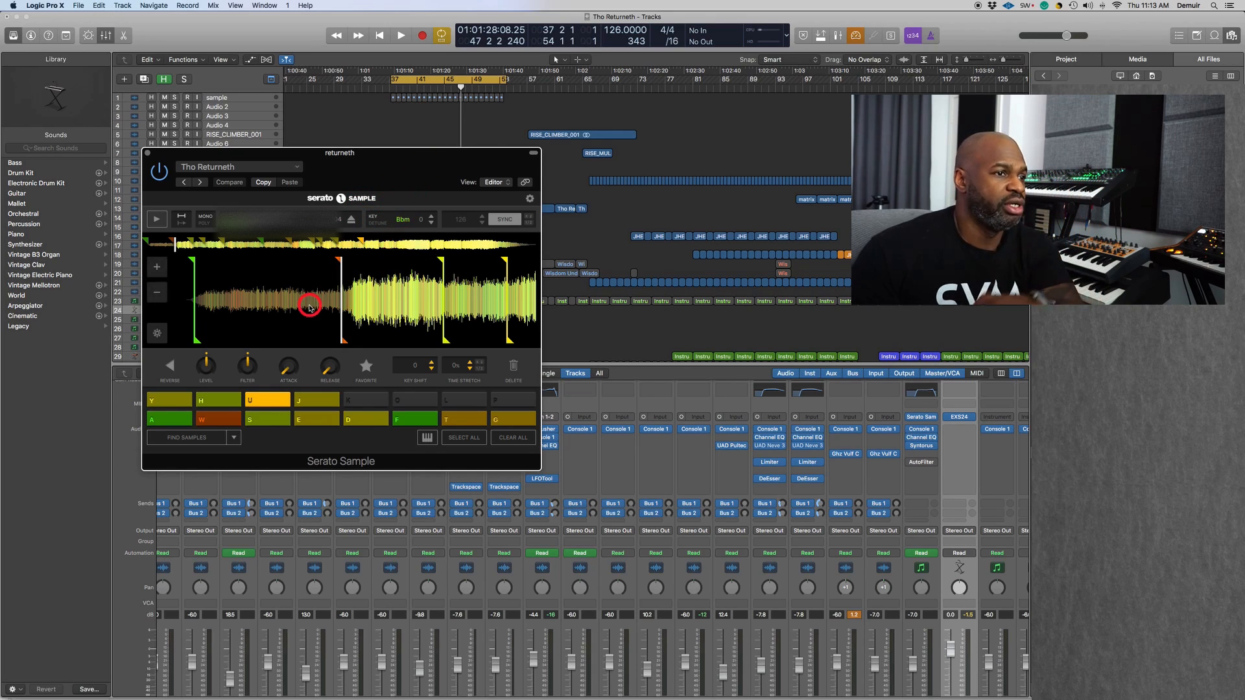
click(234, 439)
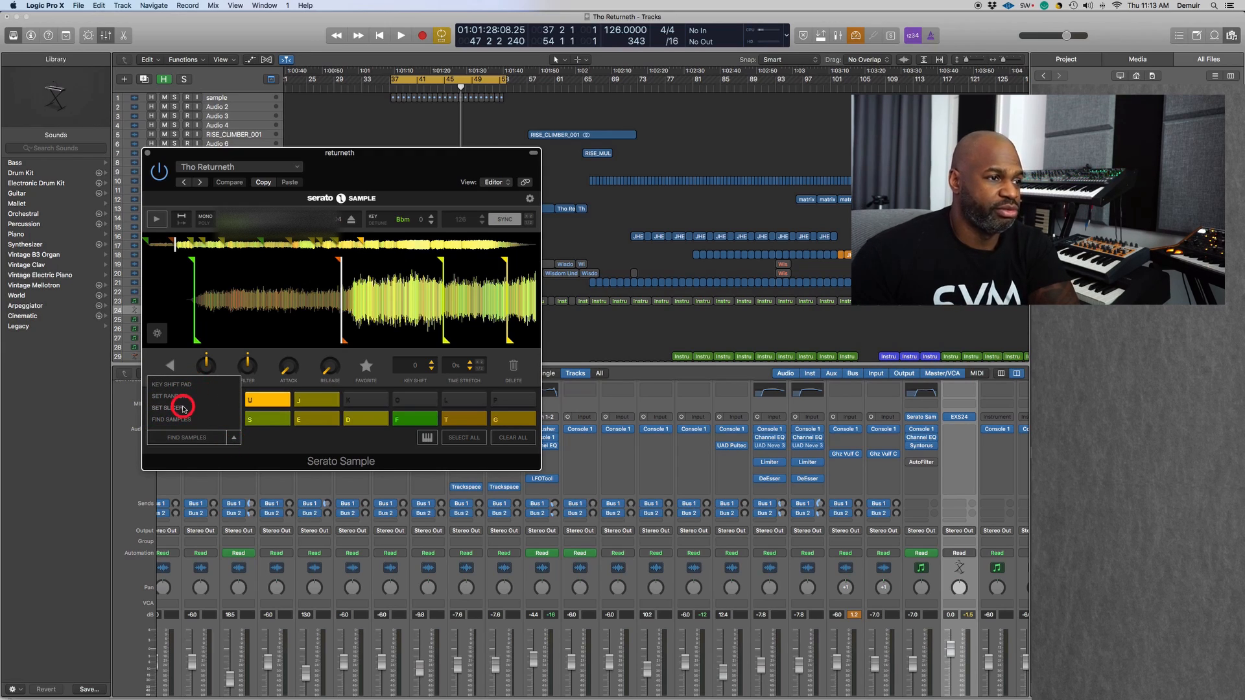
click(327, 447)
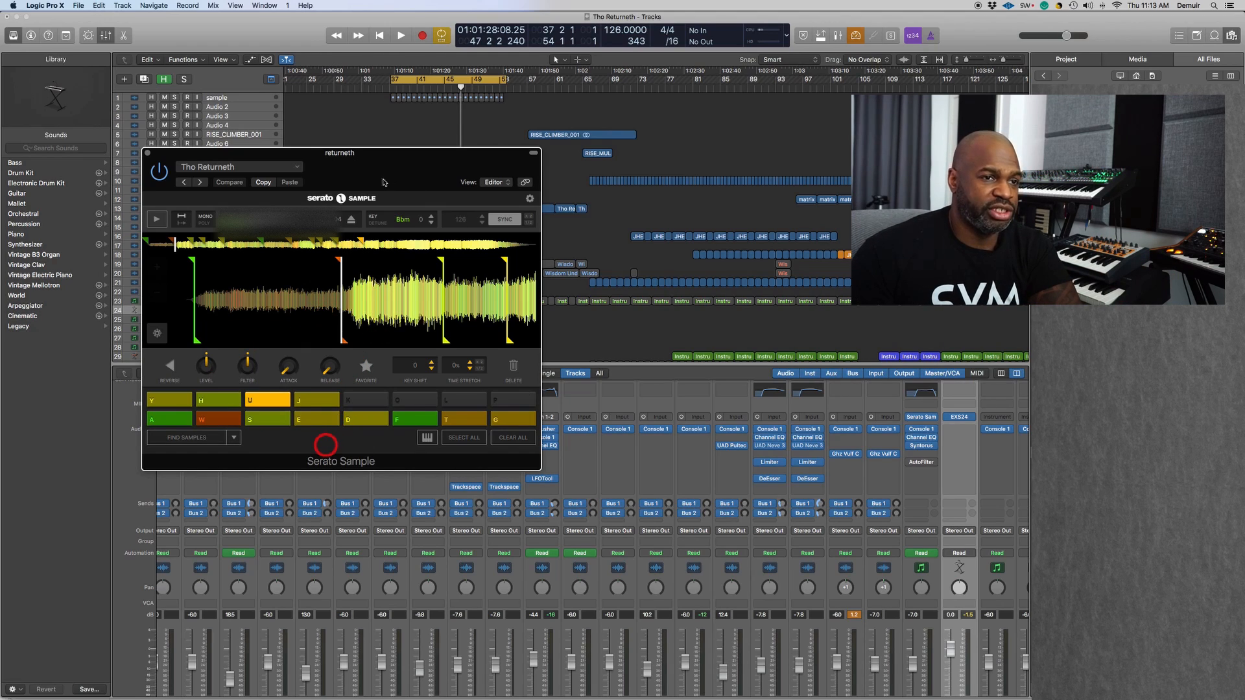
Solo the returneth track, play it back with the Serato Sample window moved clear of the tracks, and stop playback
drag(365, 160, 677, 100)
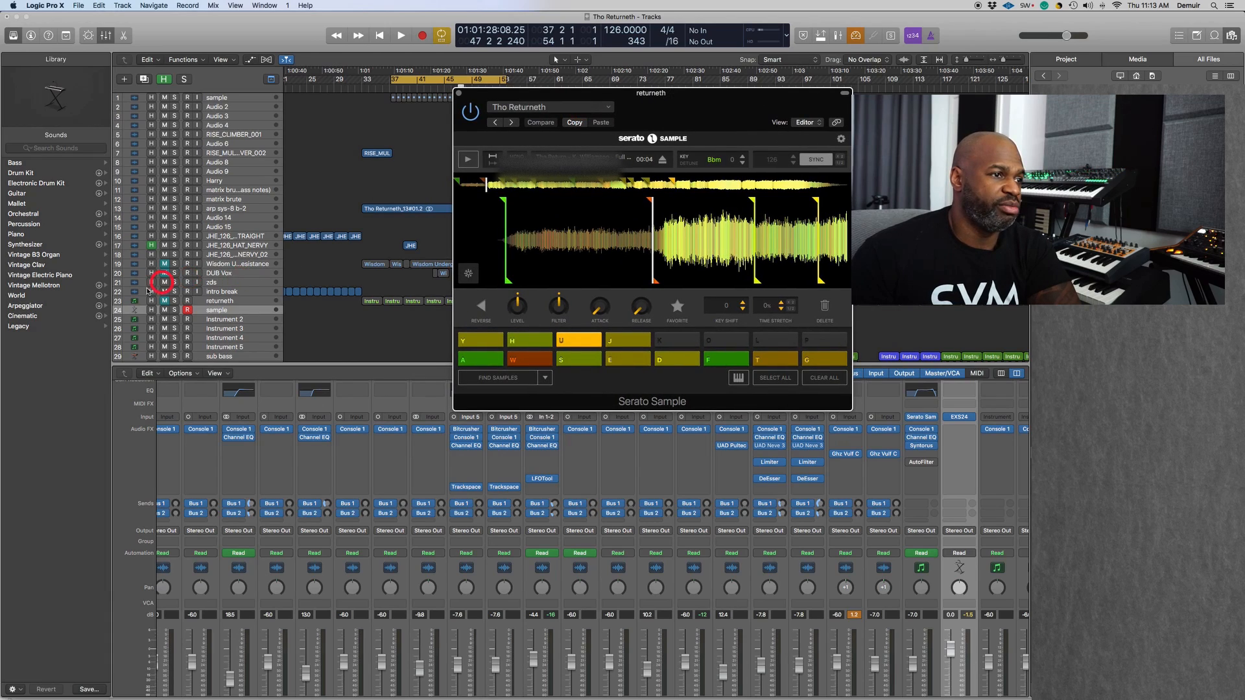
click(173, 302)
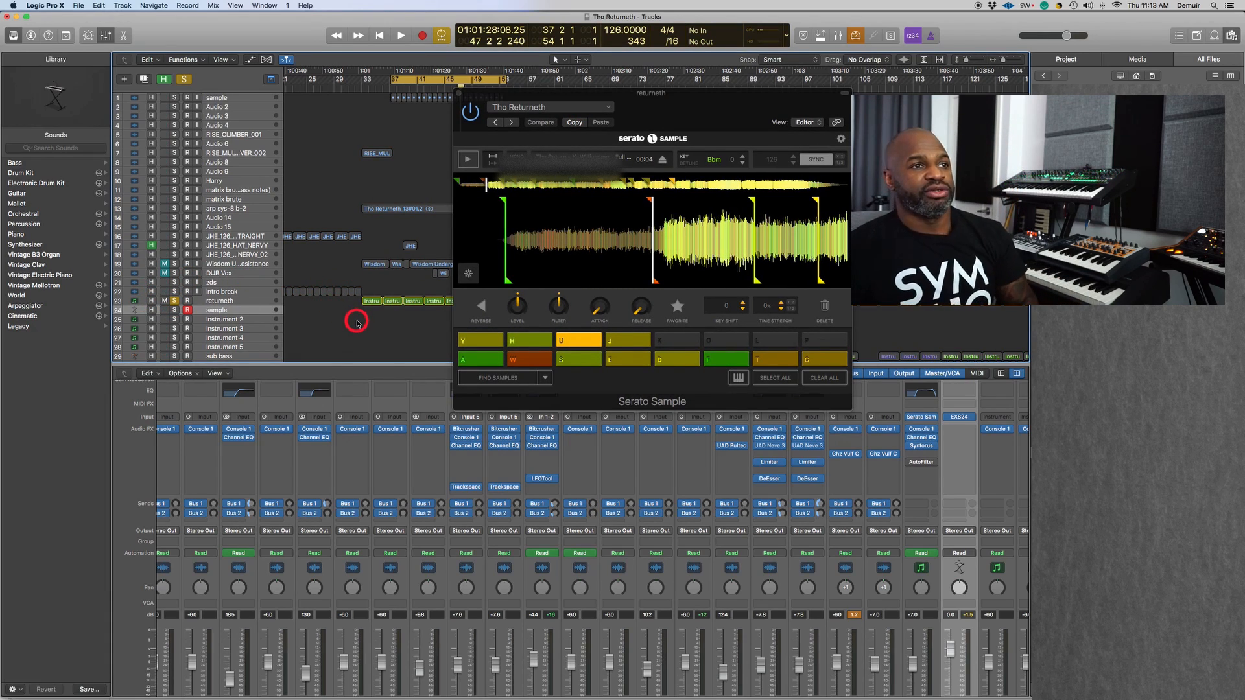
key(space)
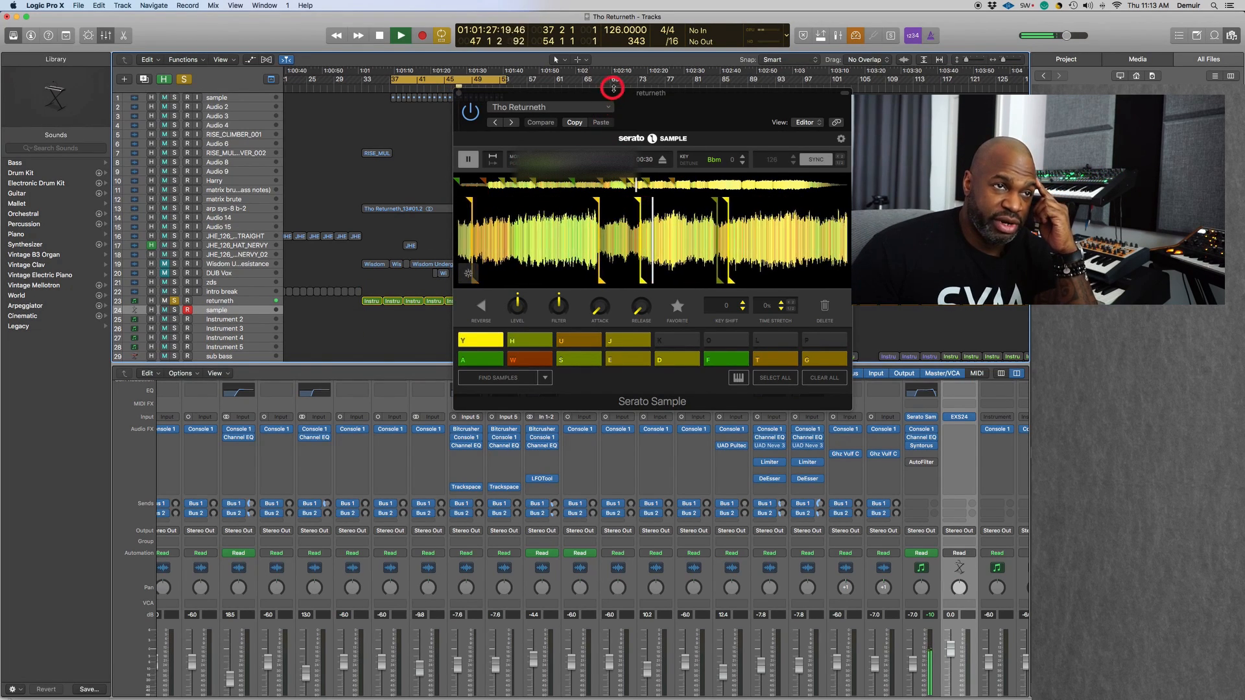
drag(616, 98, 433, 132)
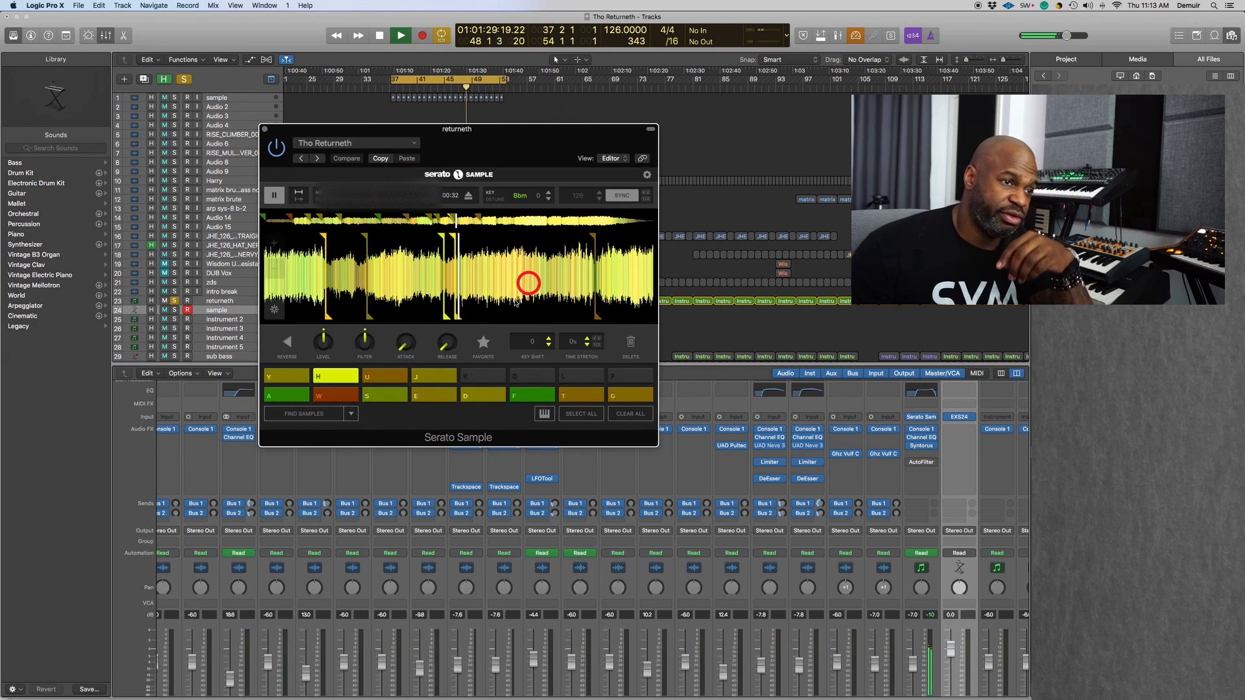
key(space)
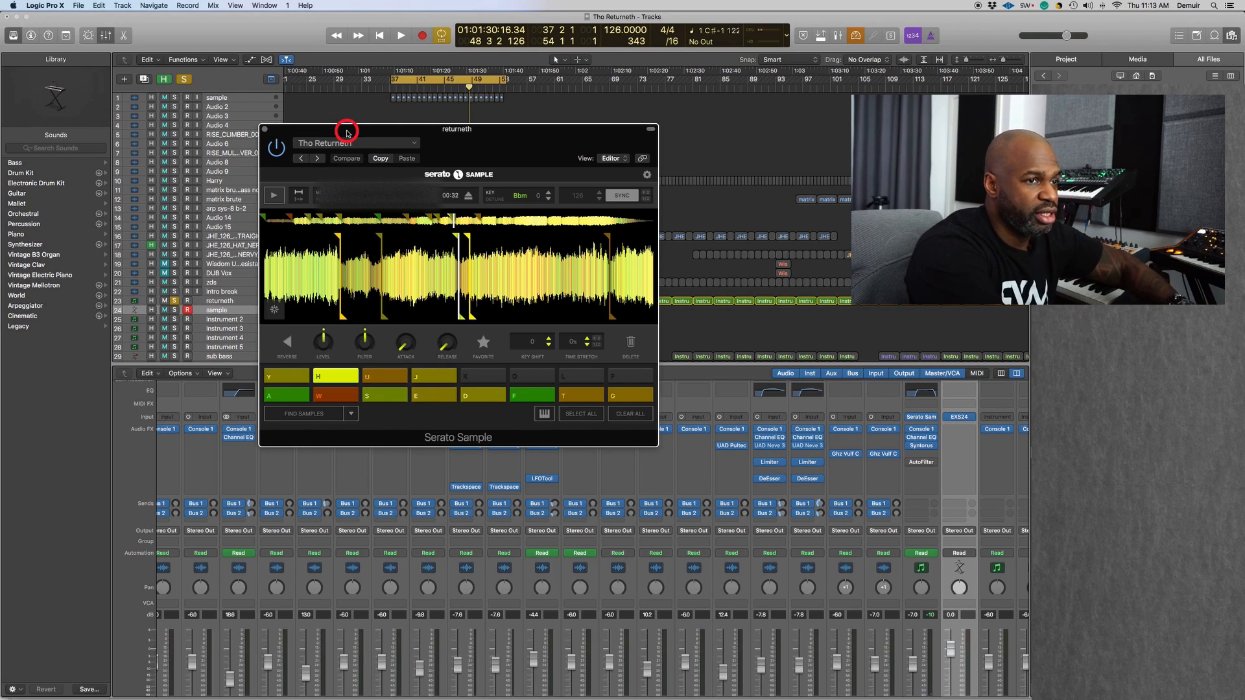
Select the returneth track and audition its Serato Sample slices, playing a sequence from pad S to pad J twice
click(237, 301)
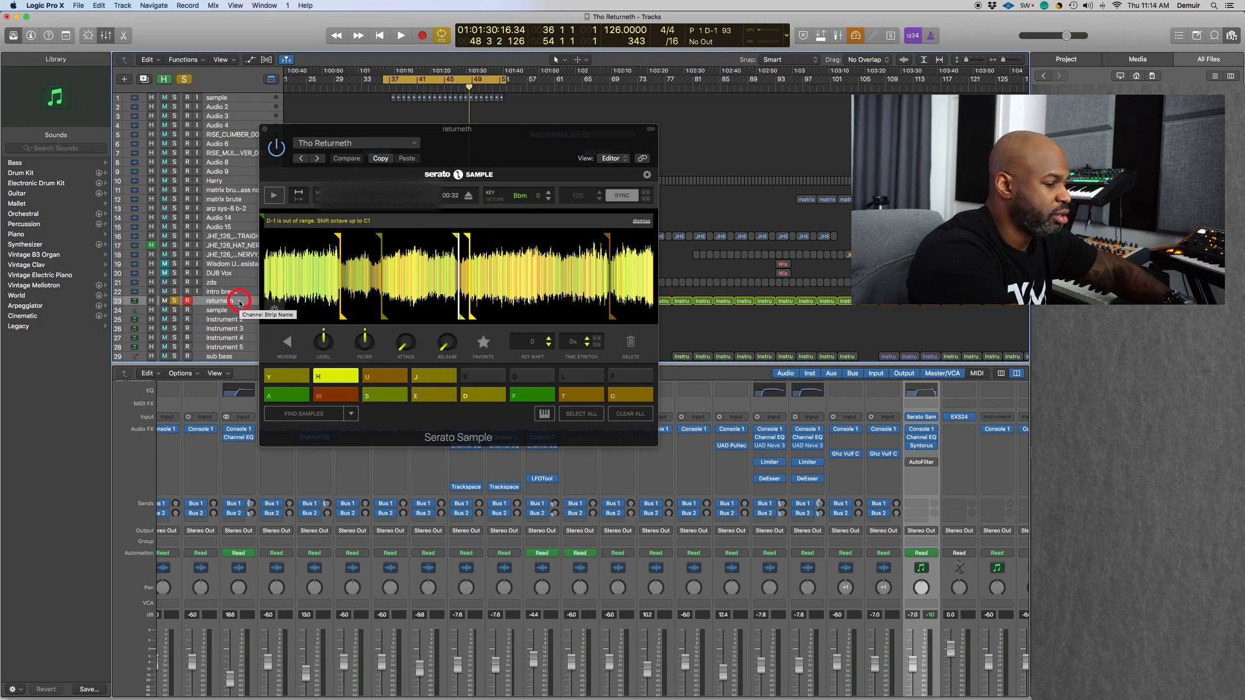
key(s)
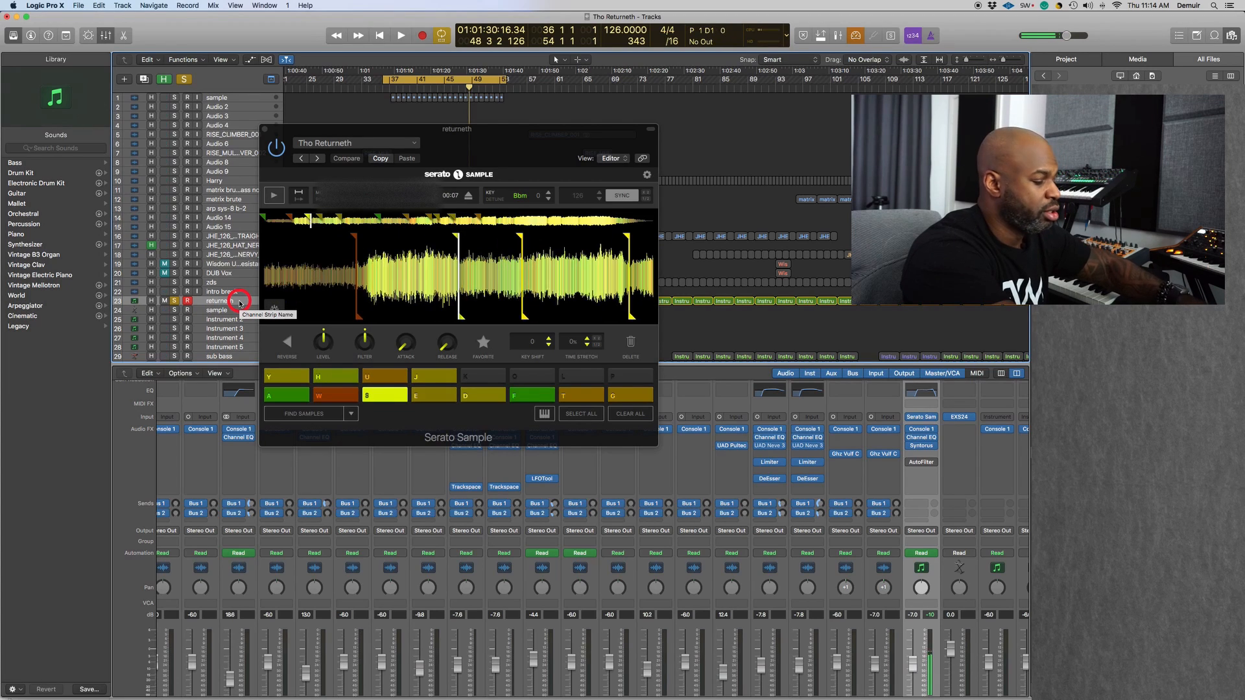
key(d)
key(g)
key(y)
key(j)
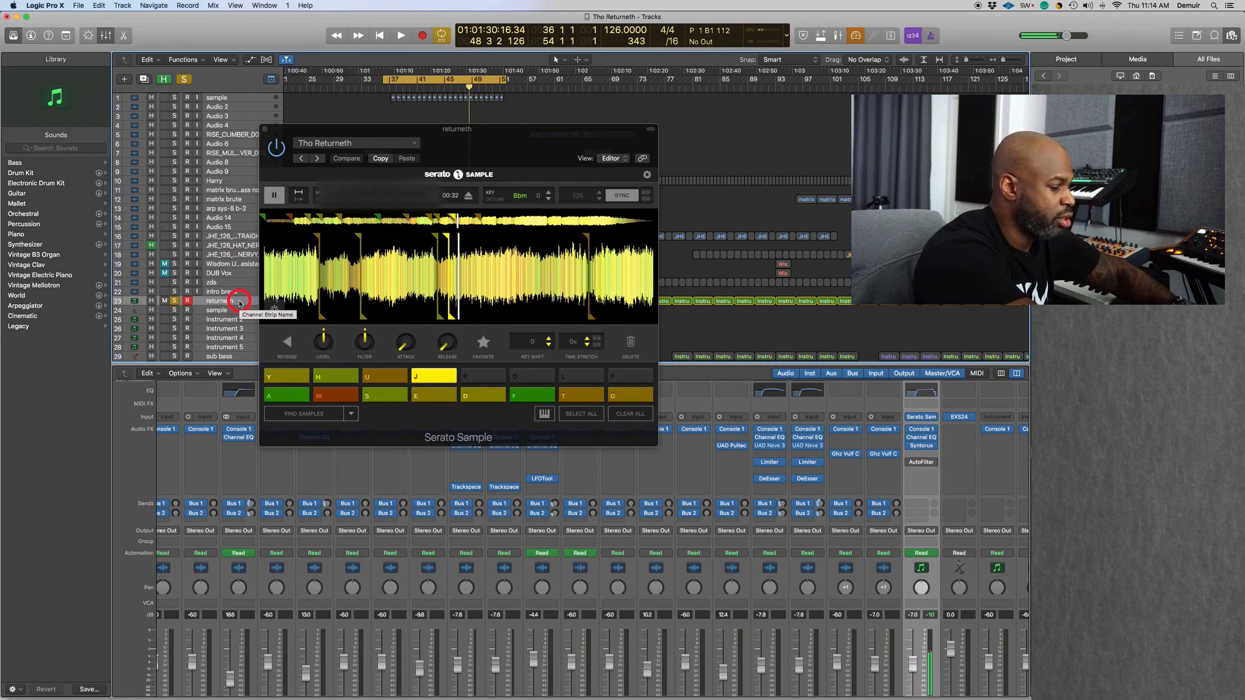
key(s)
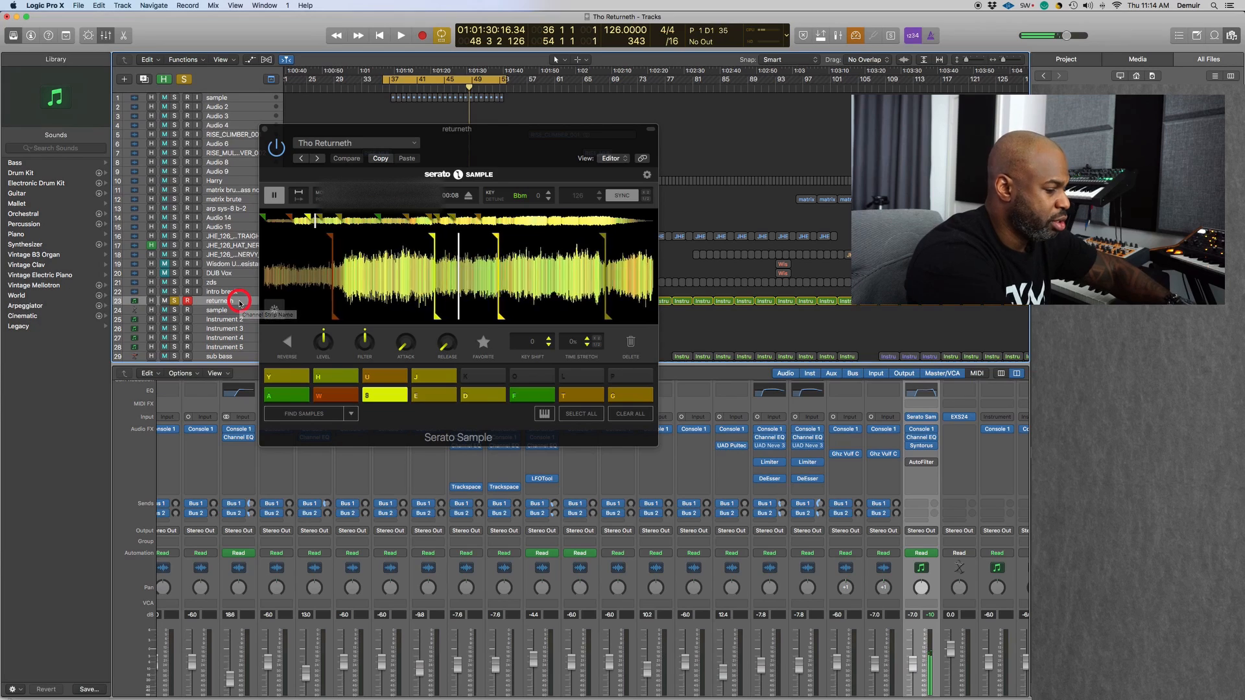
key(e)
key(g)
key(y)
key(j)
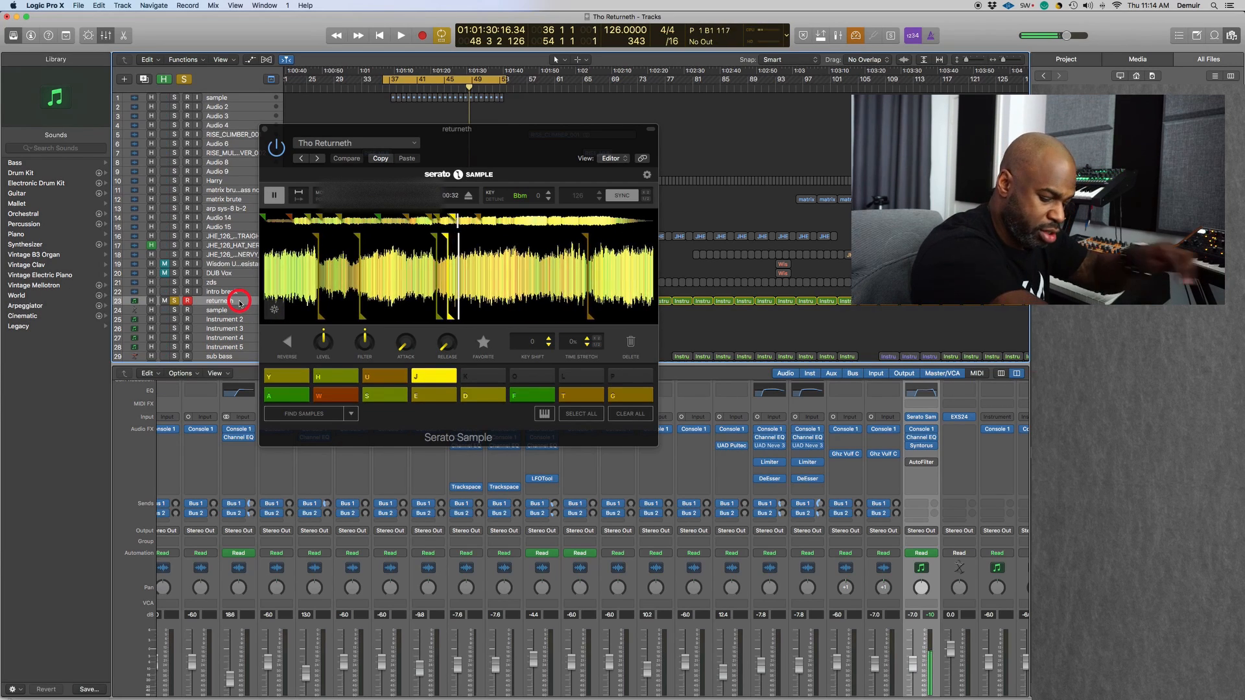
Start playback, trigger slices such as H and U on the returneth track, and clear all solos
key(space)
key(s)
key(h)
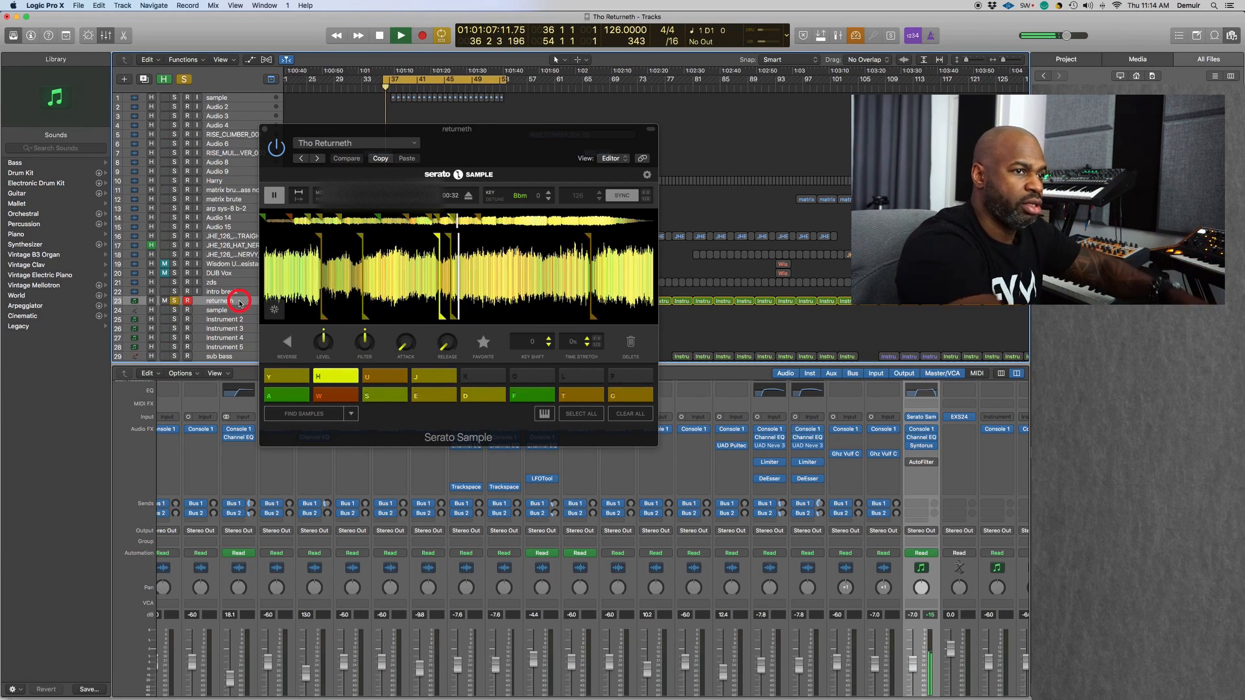
key(u)
click(184, 78)
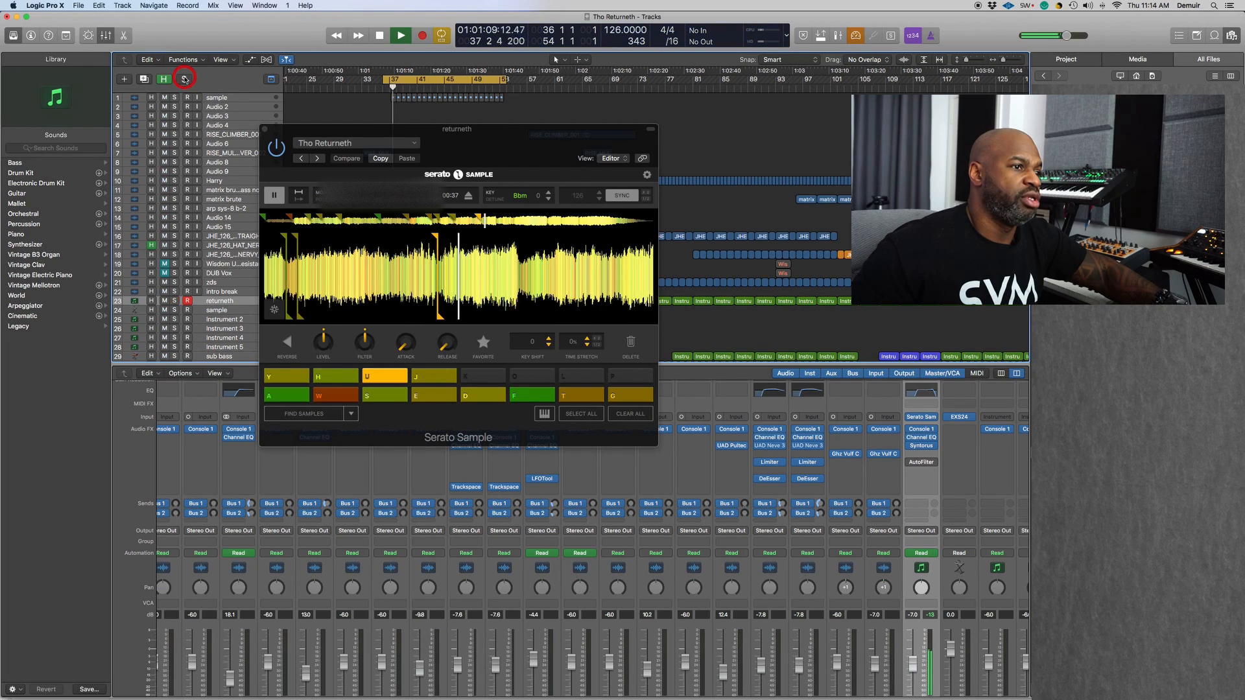
Trigger more Serato Sample slices over the full arrangement, stop playback and close the plug-in window
key(y)
key(w)
click(174, 300)
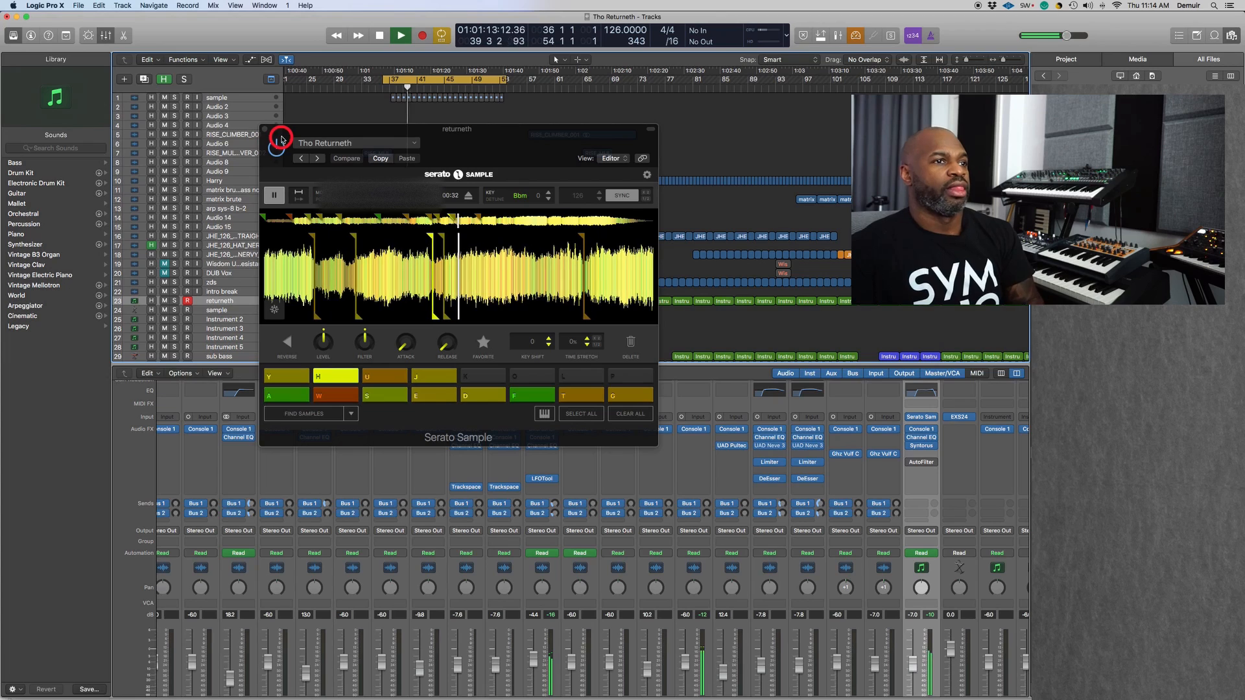
key(u)
key(space)
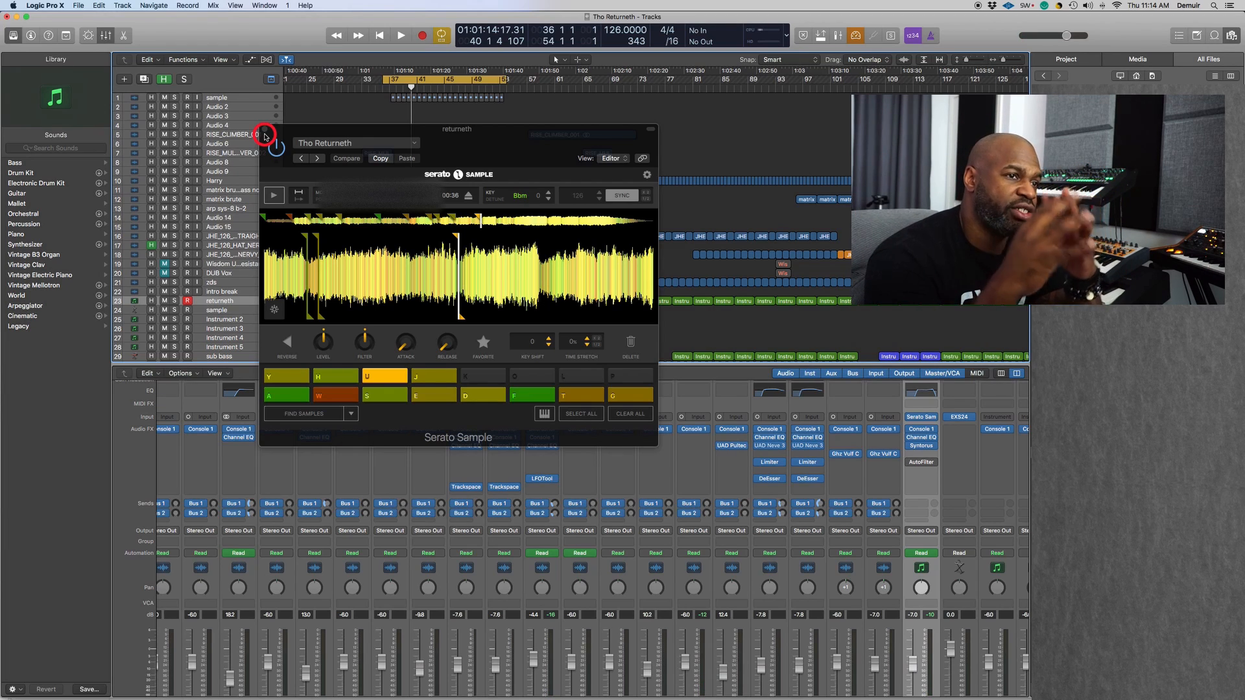
click(264, 133)
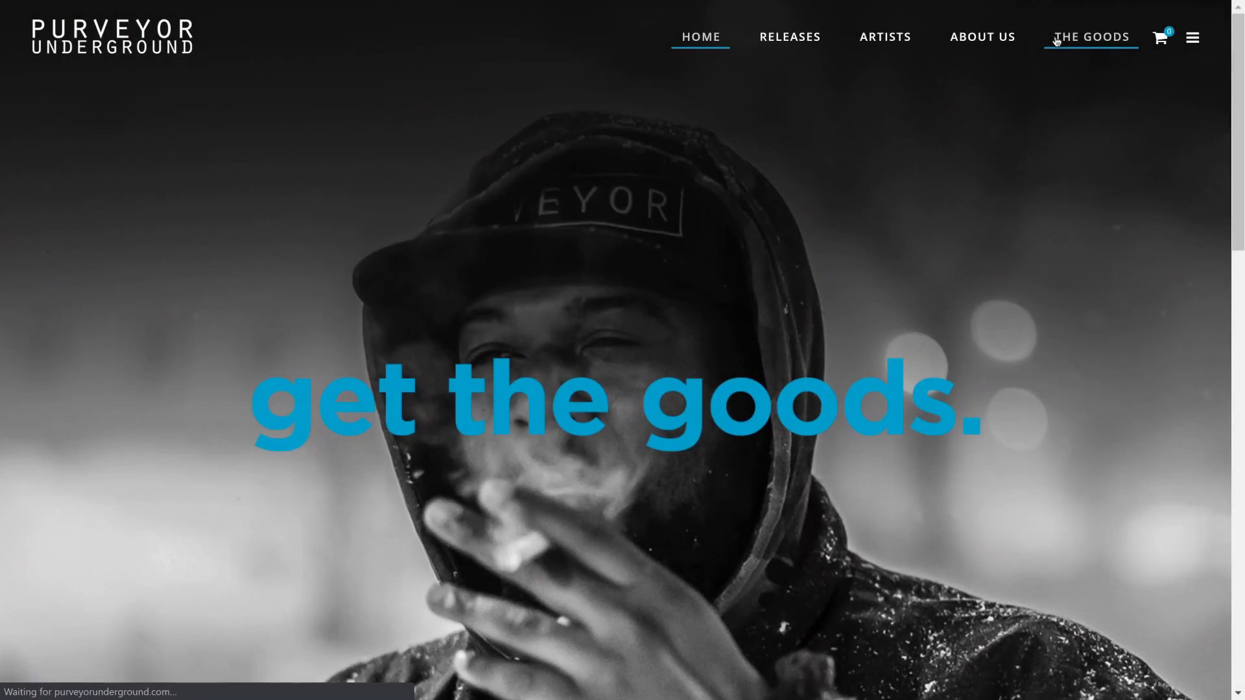
Switch to the Purveyor Underground website and look through the merchandise on the The Goods page
scroll(1095, 187, down, 4)
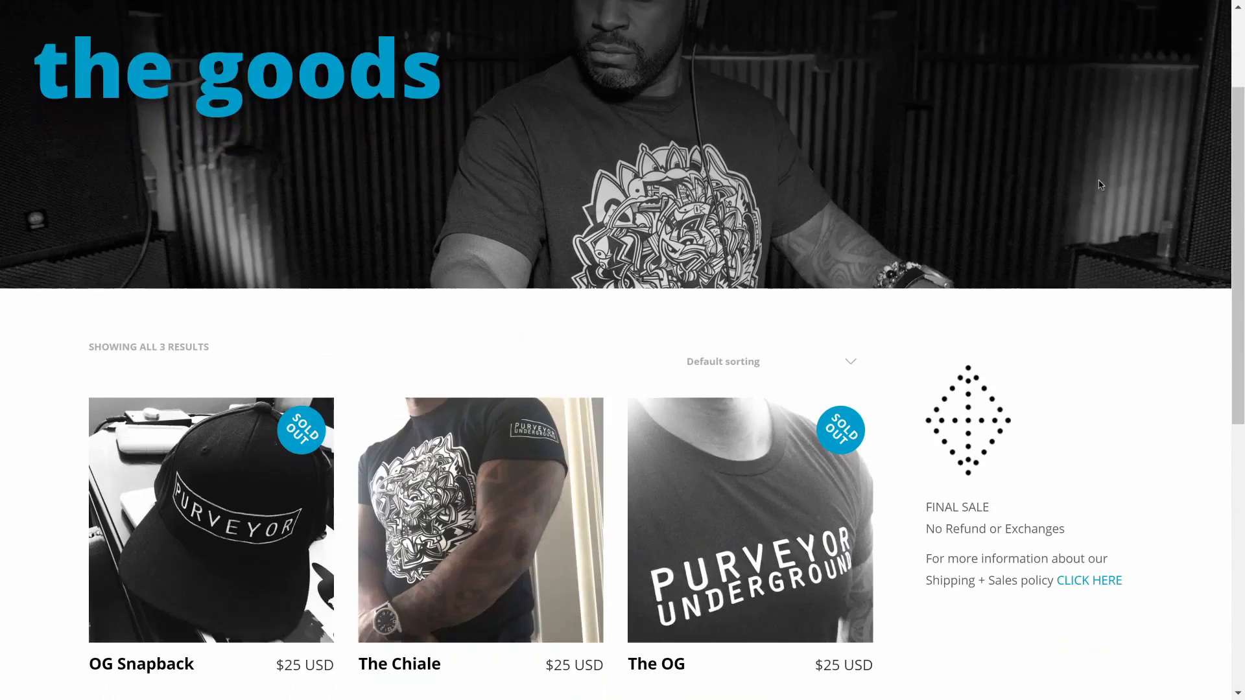
scroll(1096, 187, down, 3)
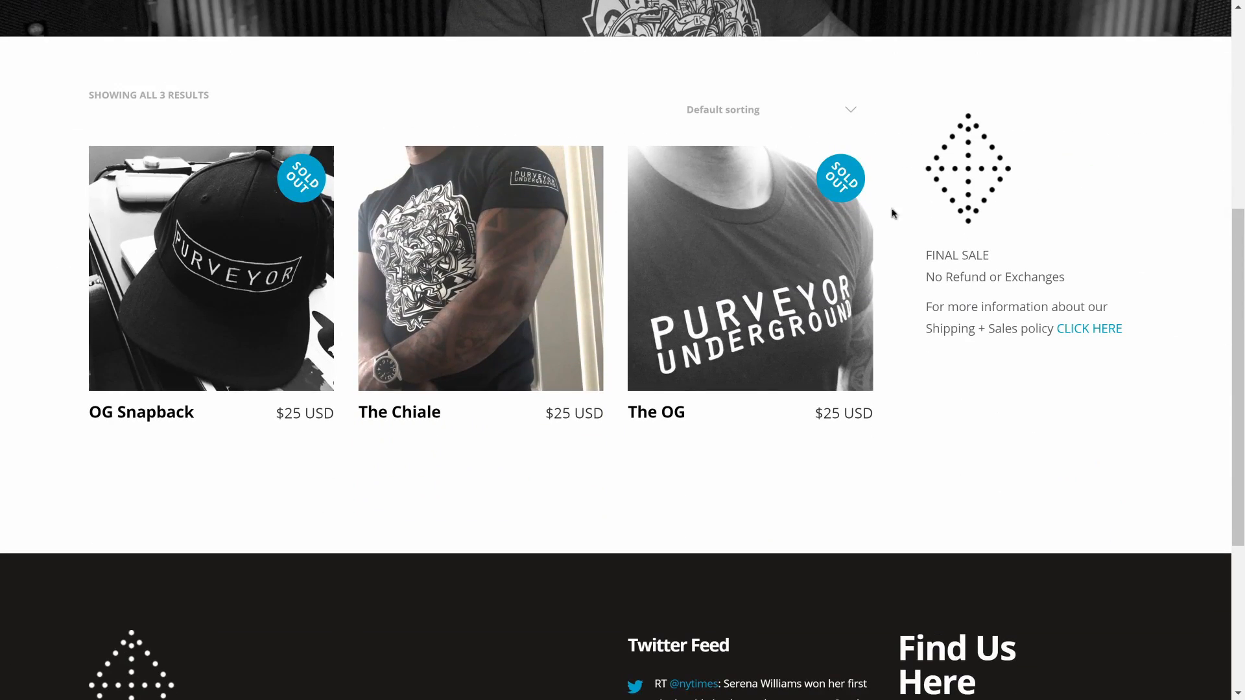